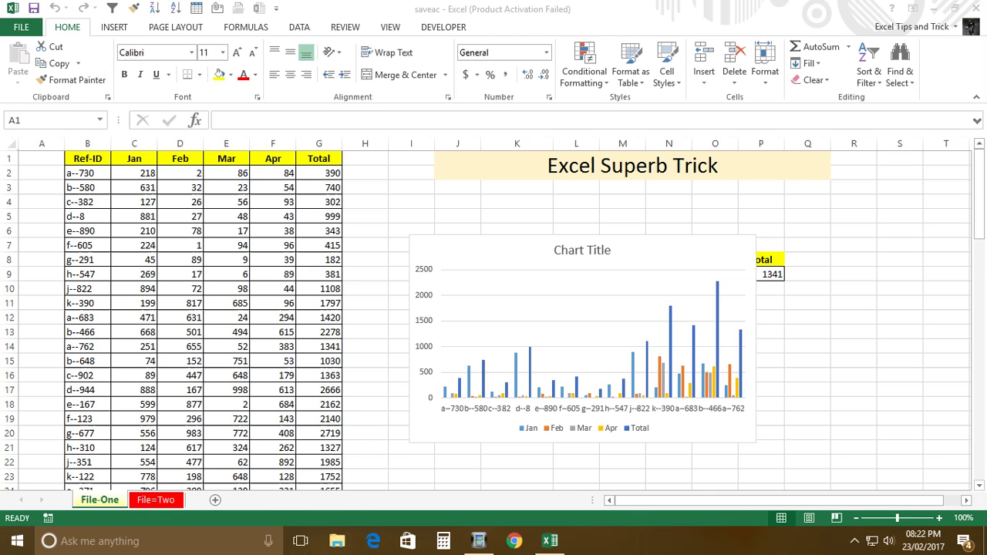
- Browse the File-One sales table and the File=Two sheet, selecting cells such as C10
click(157, 215)
click(231, 275)
click(158, 500)
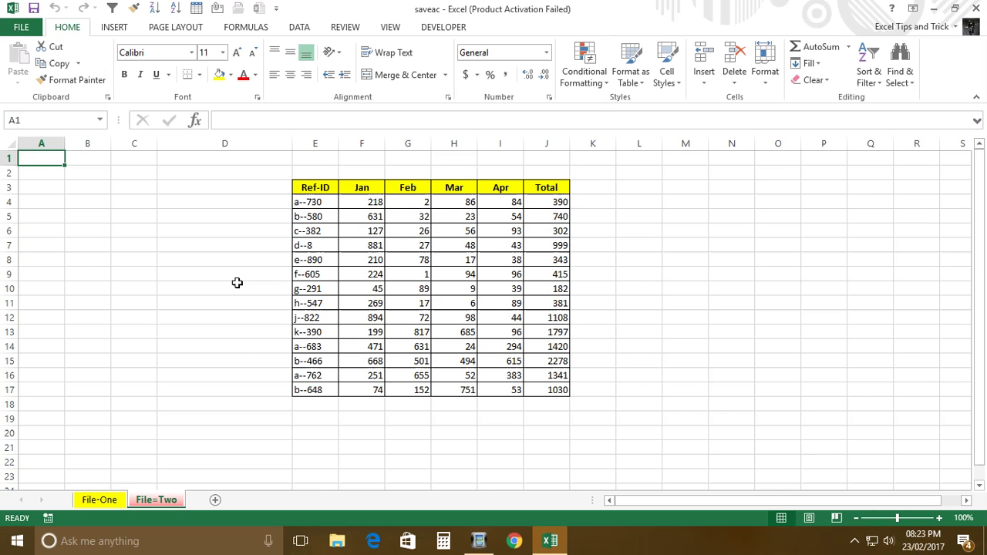
click(99, 503)
click(134, 292)
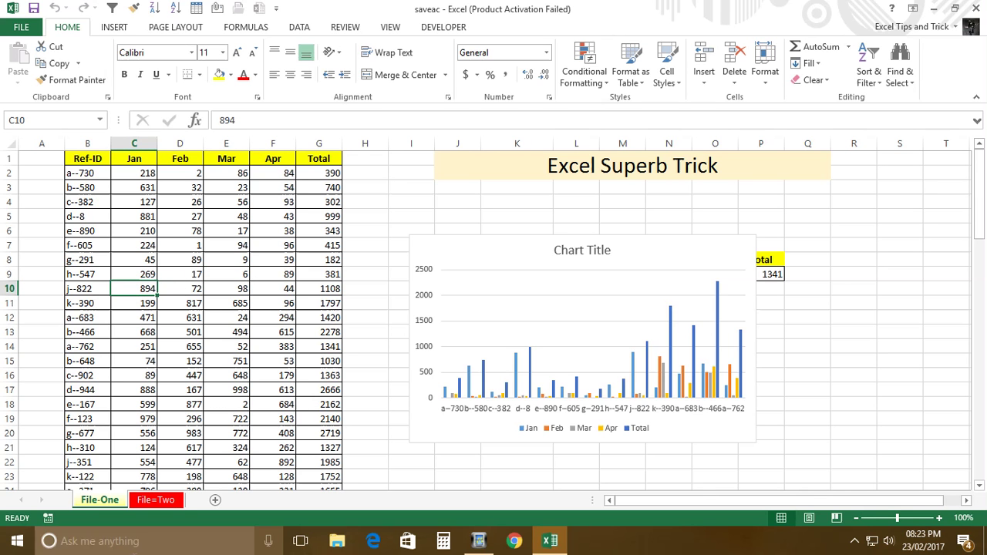
- Add three new blank sheets, Sheet1 to Sheet3, and select a block of cells on Sheet3
click(215, 500)
click(261, 500)
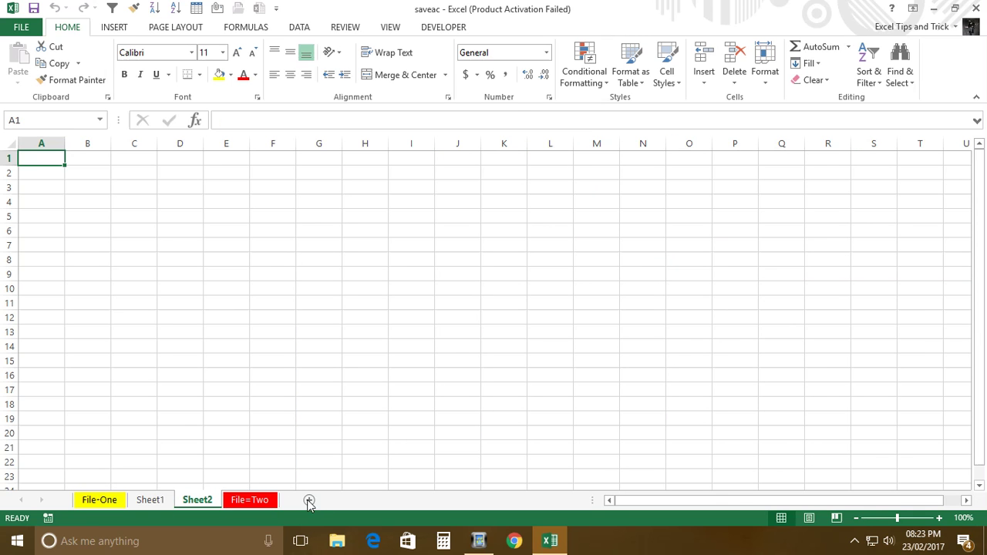
click(309, 500)
click(391, 300)
drag(319, 230, 497, 394)
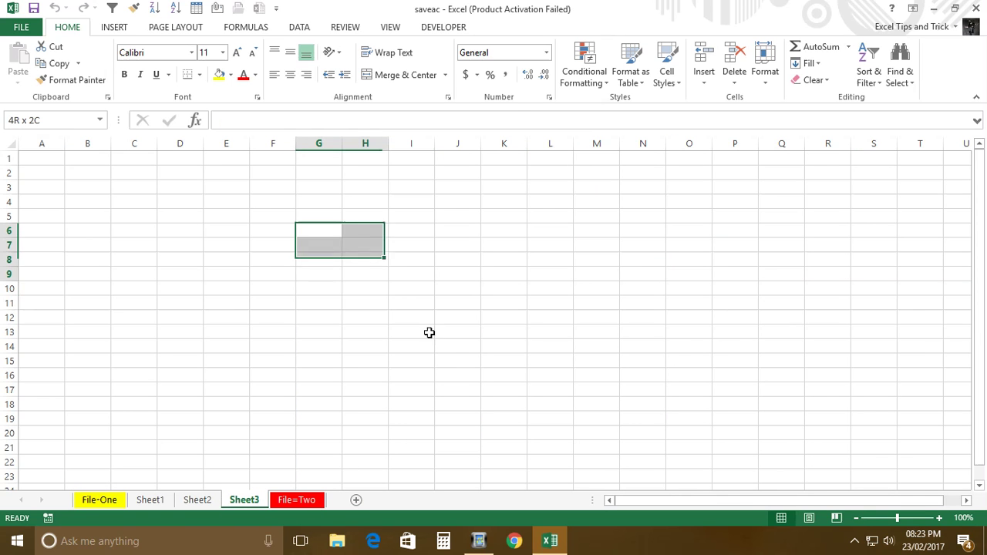
- Flip between the File-One and File=Two tabs, ending on File=Two
click(98, 500)
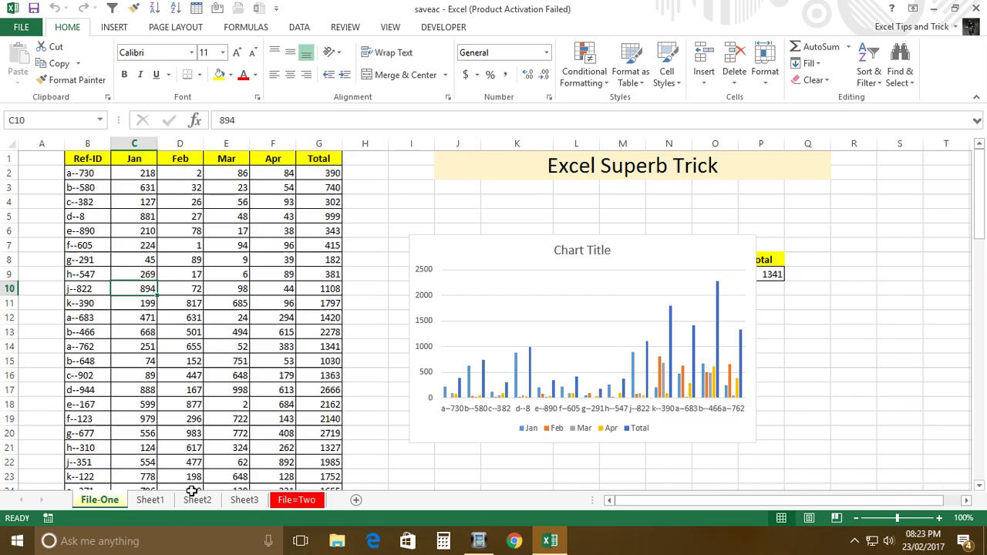
click(301, 499)
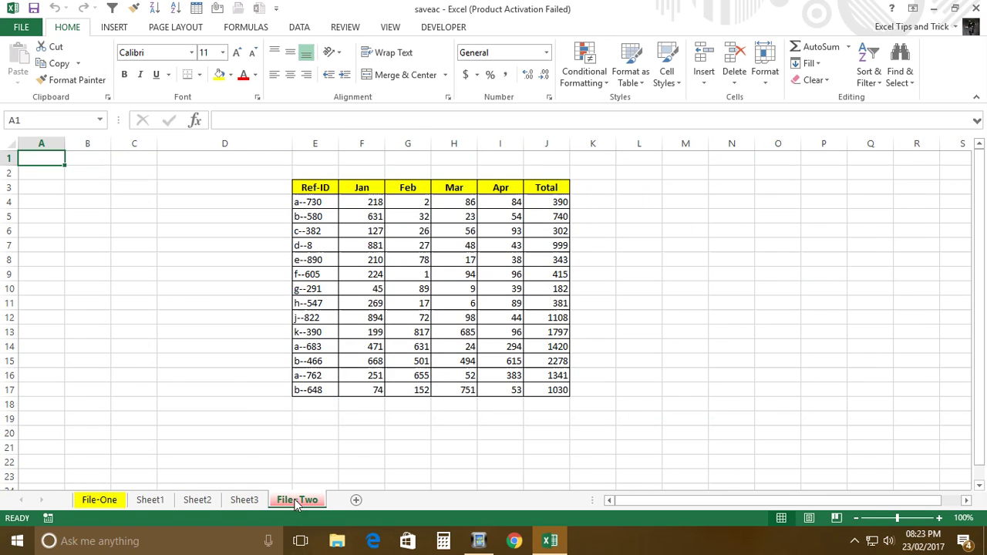
key(ctrl+Page_Up)
key(ctrl+Page_Up)
key(ctrl+Page_Up)
click(272, 500)
click(99, 500)
key(ctrl+Page_Down)
key(ctrl+Page_Down)
key(ctrl+Page_Down)
- Look over File-One, the empty Sheet1, and File=Two's cell H7, then return to File-One
click(108, 505)
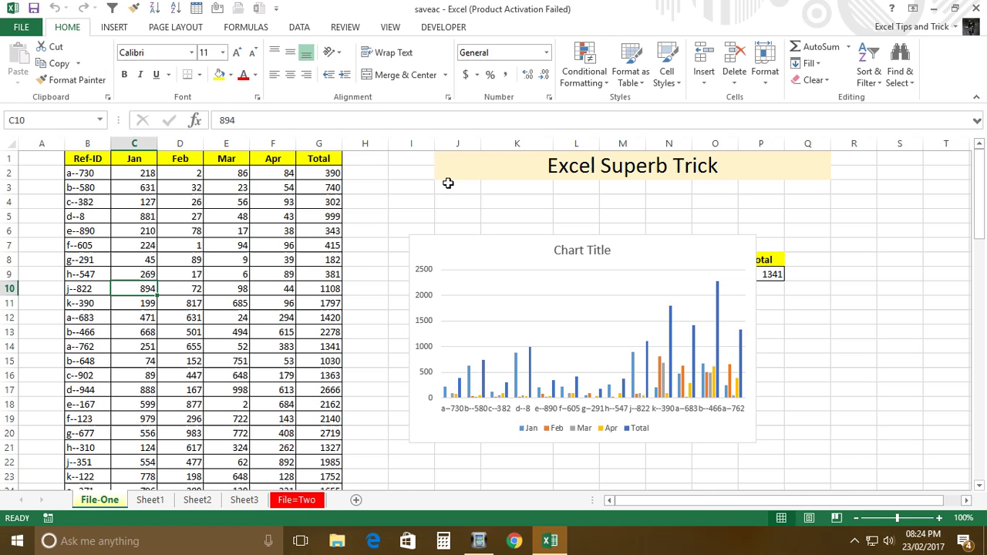
mouse_move(723, 321)
click(150, 499)
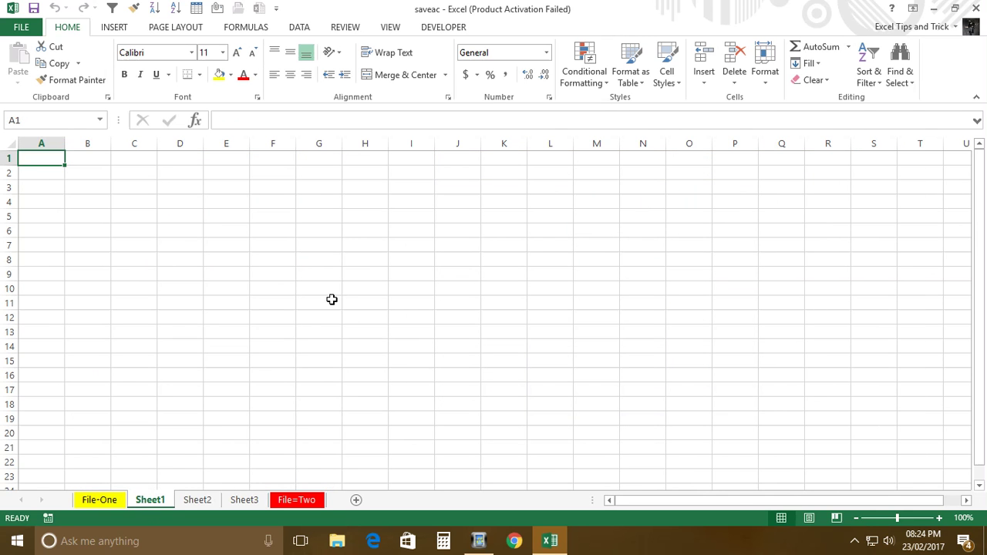
click(294, 501)
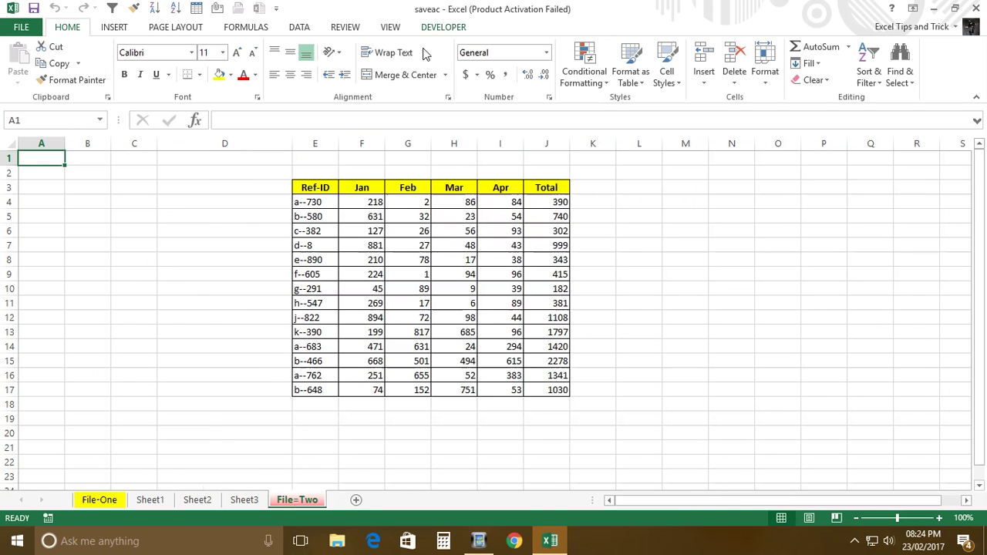
click(470, 246)
click(93, 507)
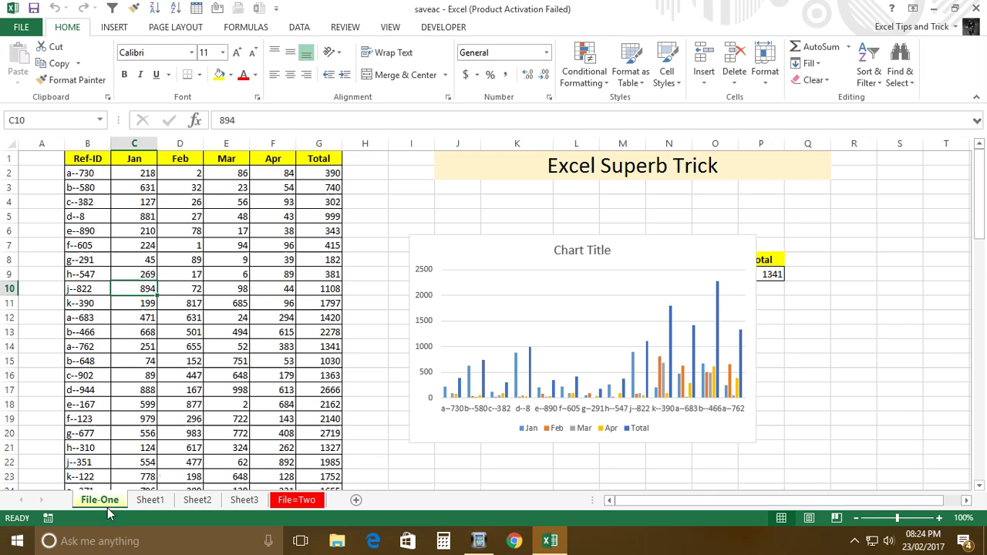
- Compare the File-One and File=Two tables repeatedly, ending on File-One with the VIEW ribbon showing
click(303, 500)
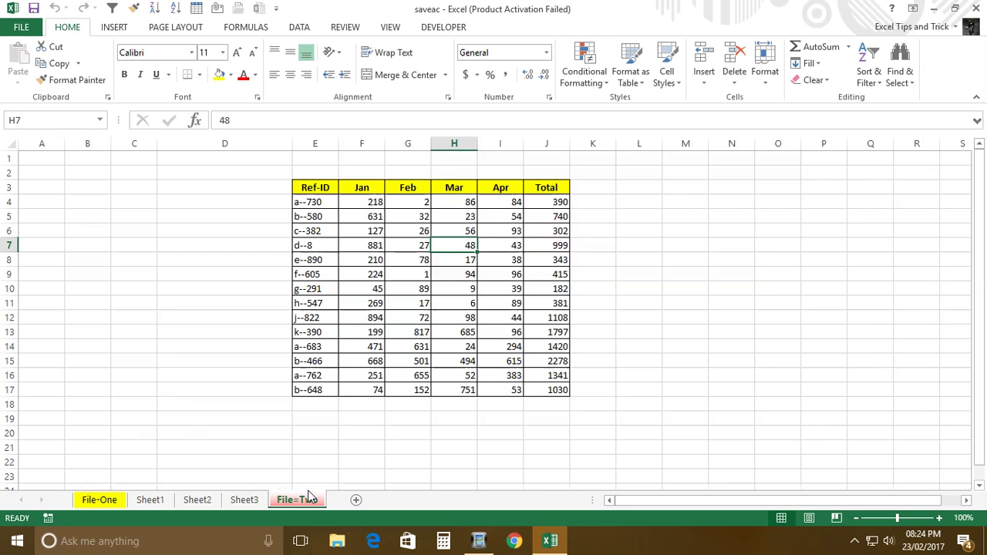
click(116, 502)
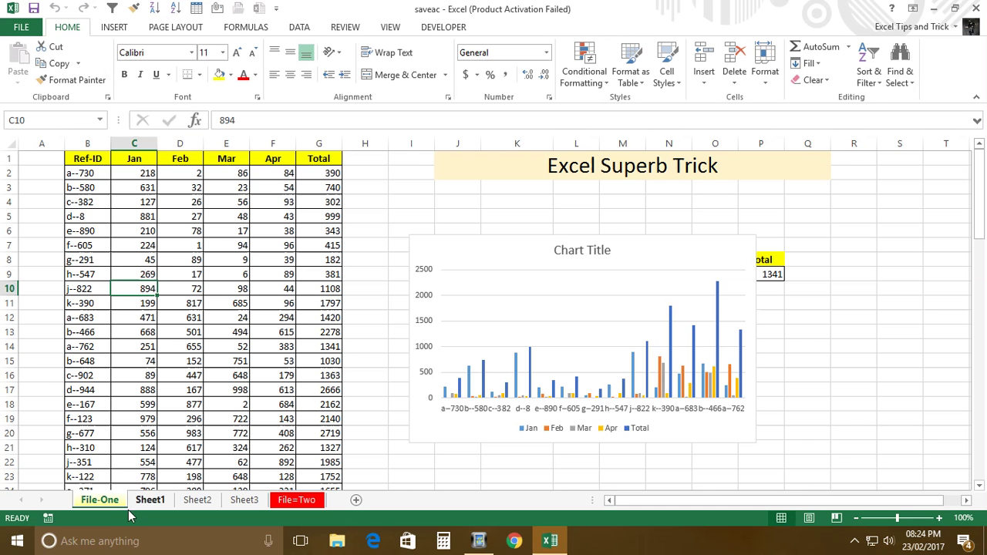
click(289, 499)
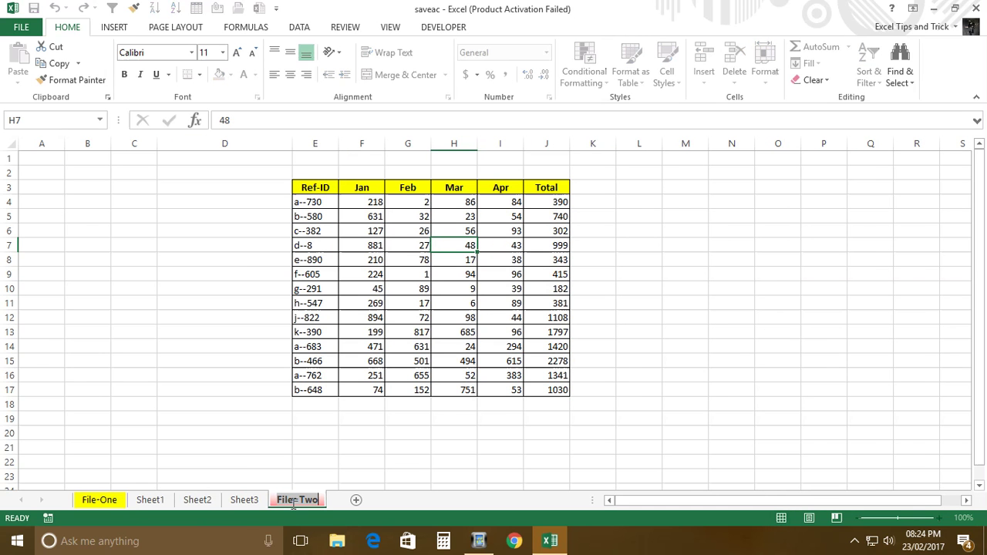
click(106, 500)
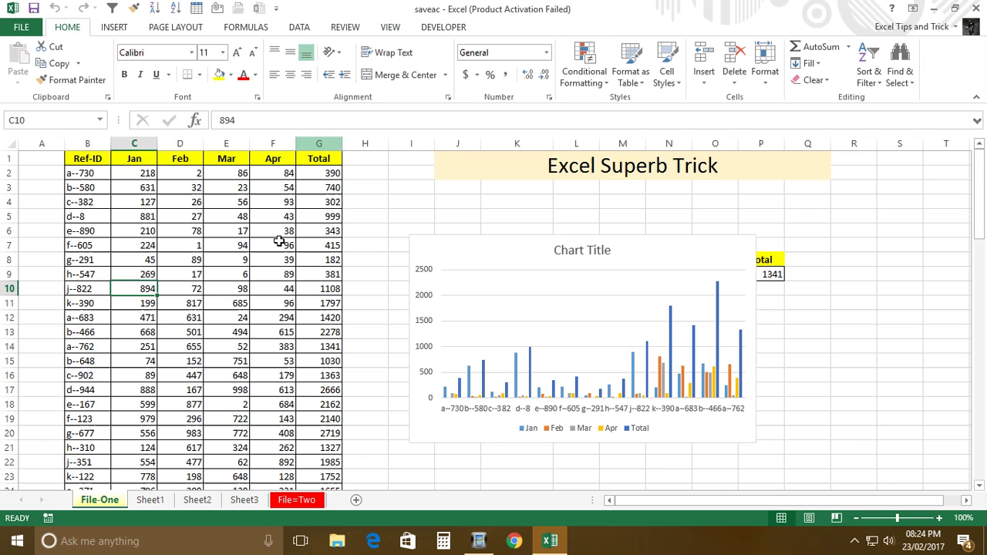
click(303, 501)
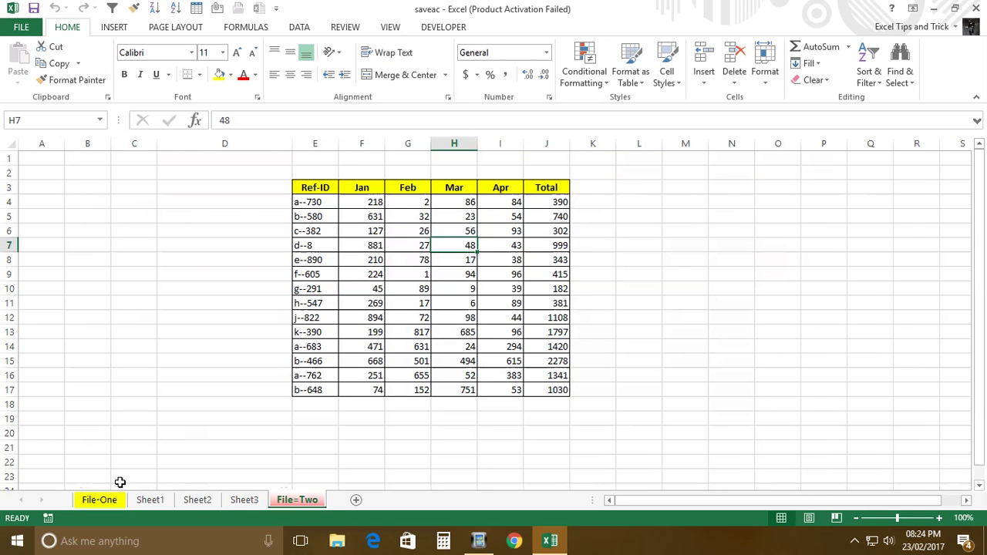
click(100, 499)
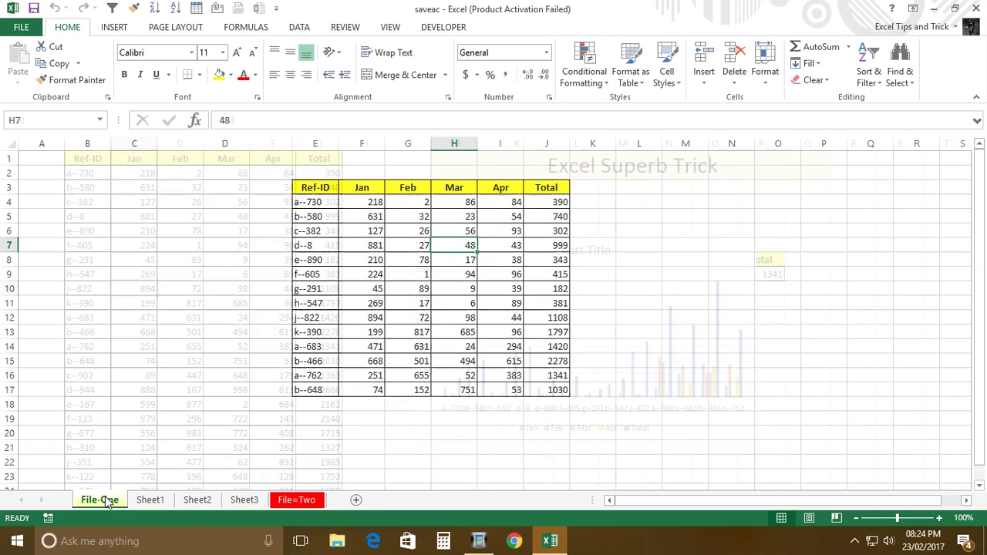
click(297, 501)
click(89, 503)
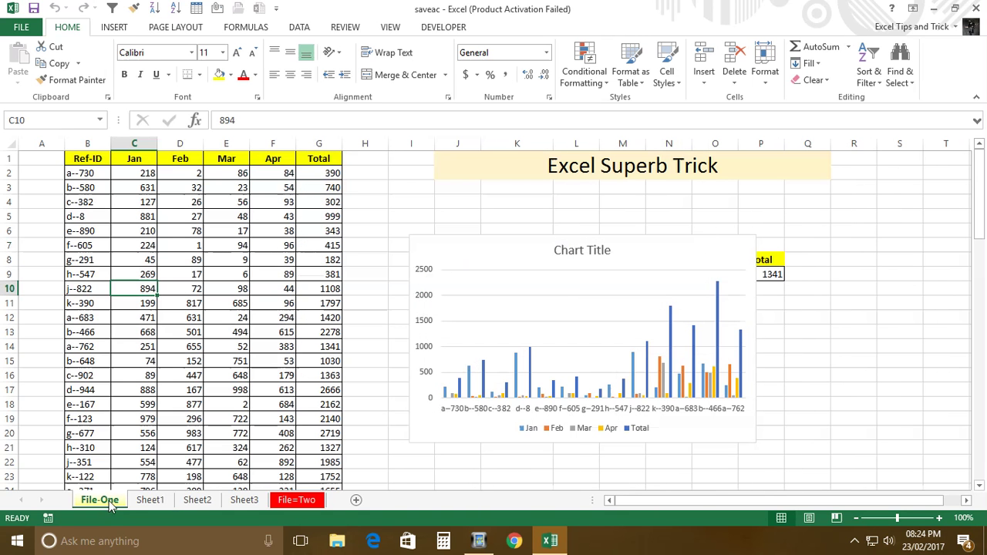
click(392, 31)
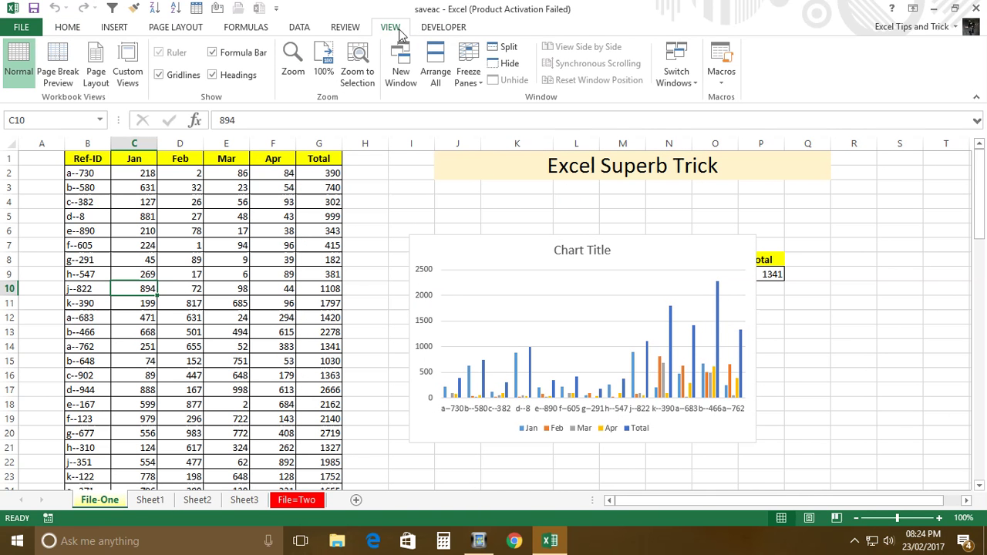
- Arrange the windows vertically and open saveac:2 as a new window of the workbook
click(436, 62)
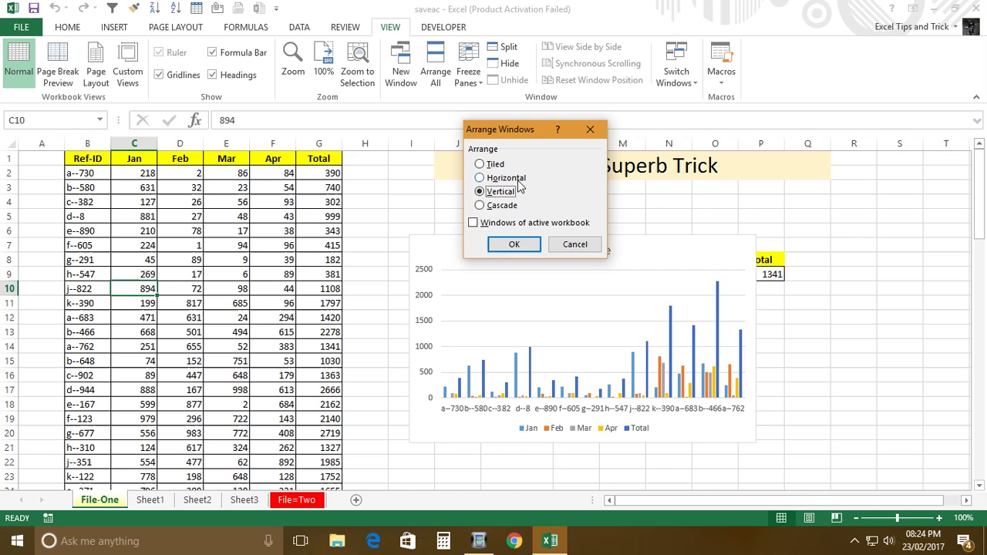
click(495, 246)
click(499, 252)
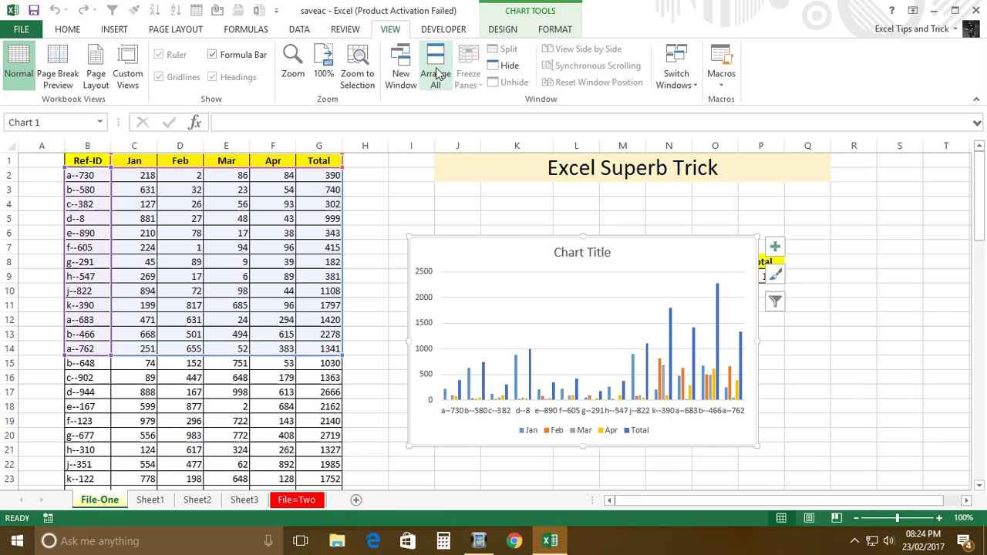
click(409, 69)
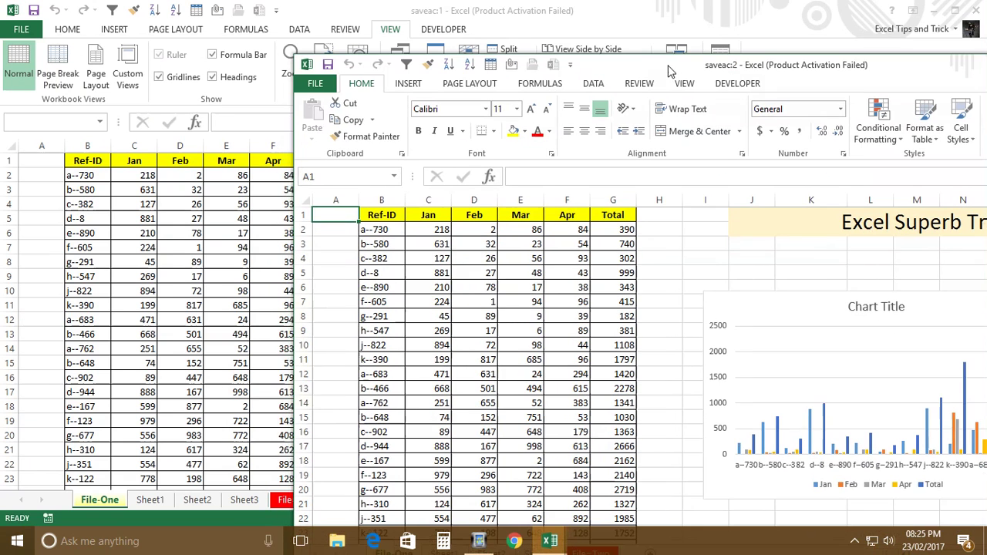
- Move saveac:2 aside, maximize saveac:1, and switch between the two windows via Switch Windows
drag(376, 45, 669, 71)
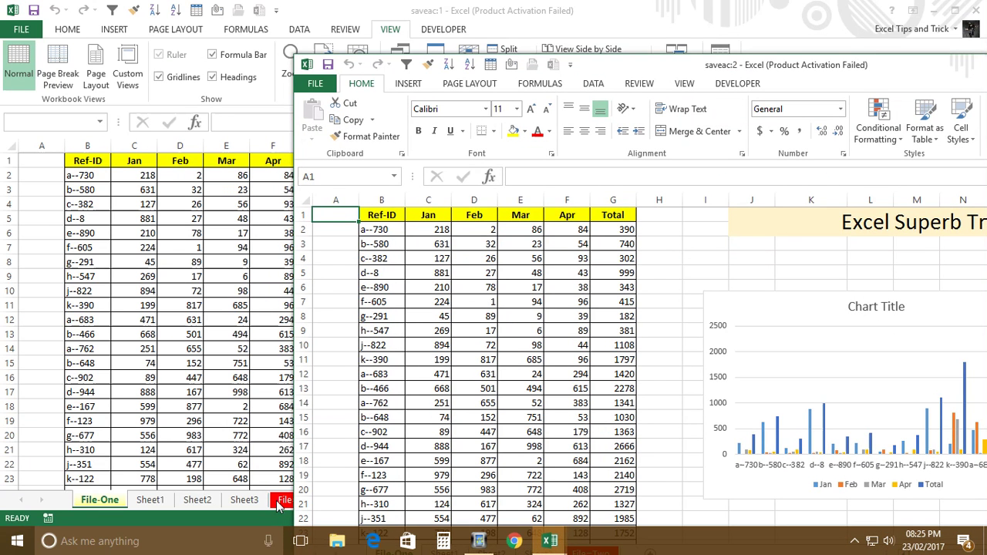
click(279, 500)
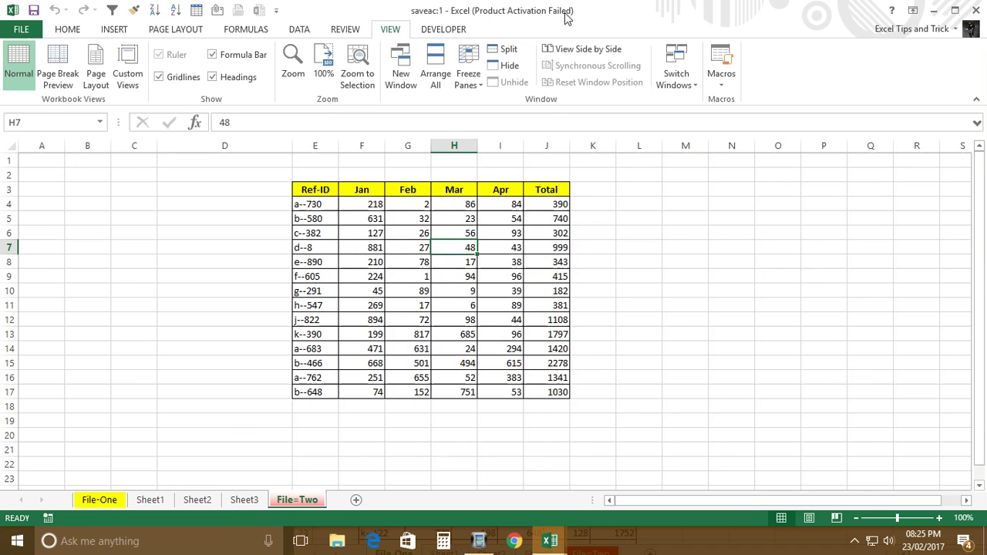
double_click(591, 10)
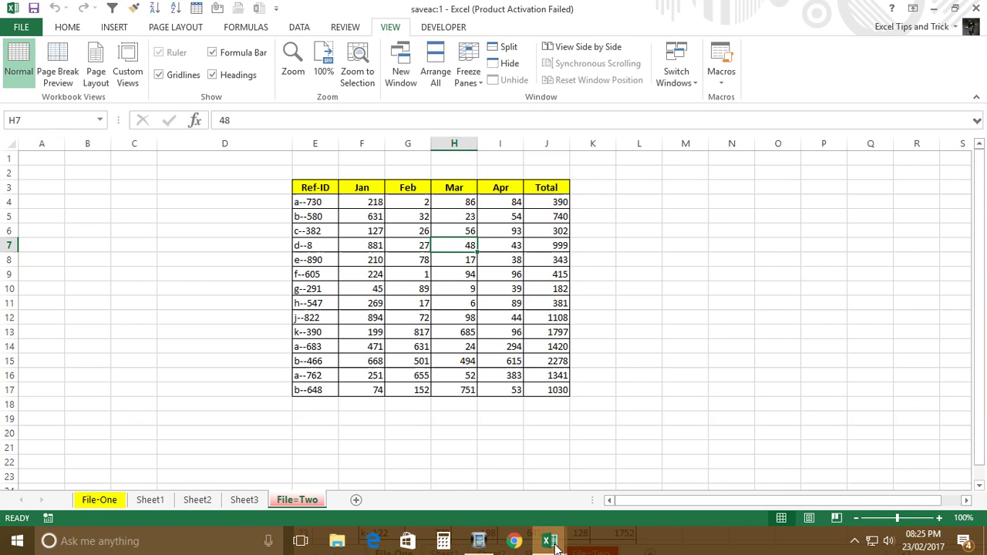
mouse_move(554, 543)
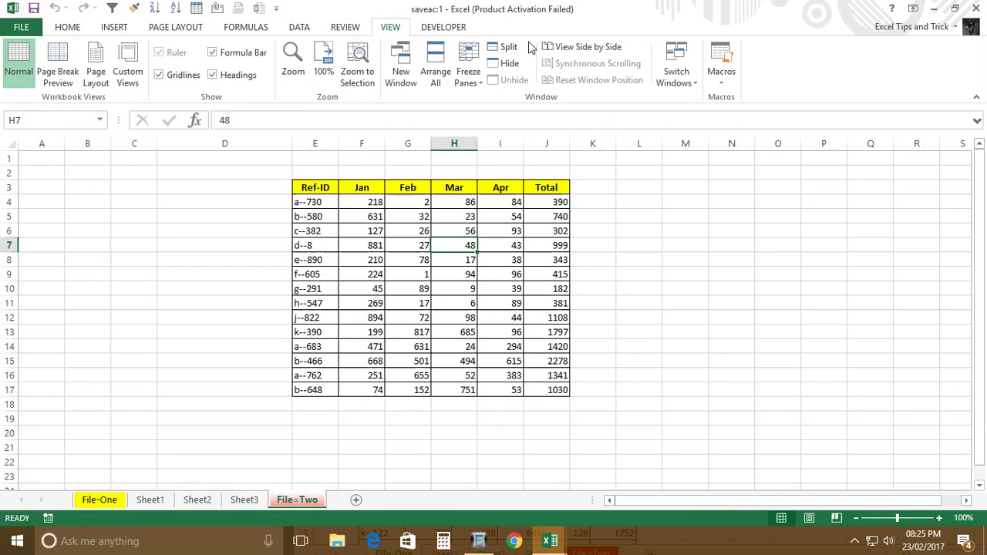
click(692, 84)
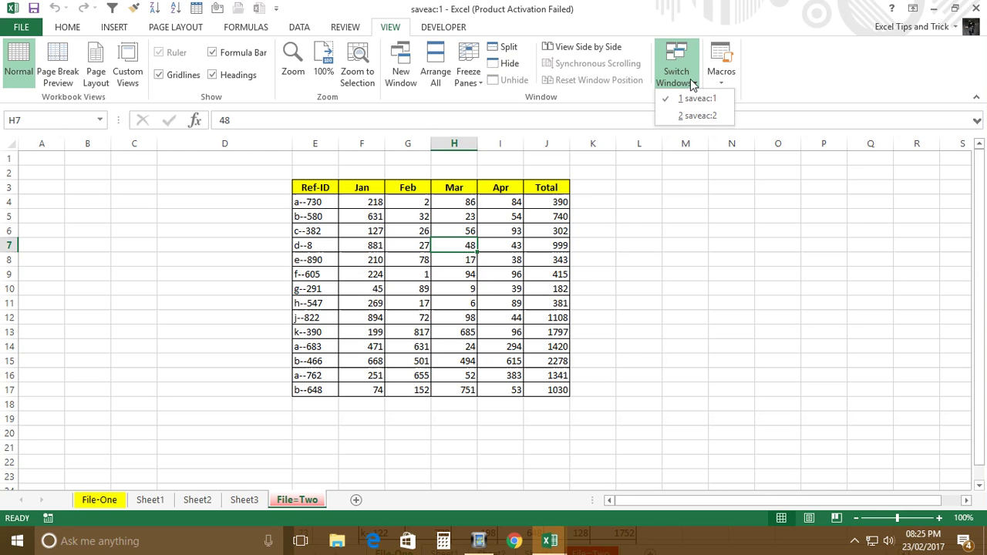
click(696, 115)
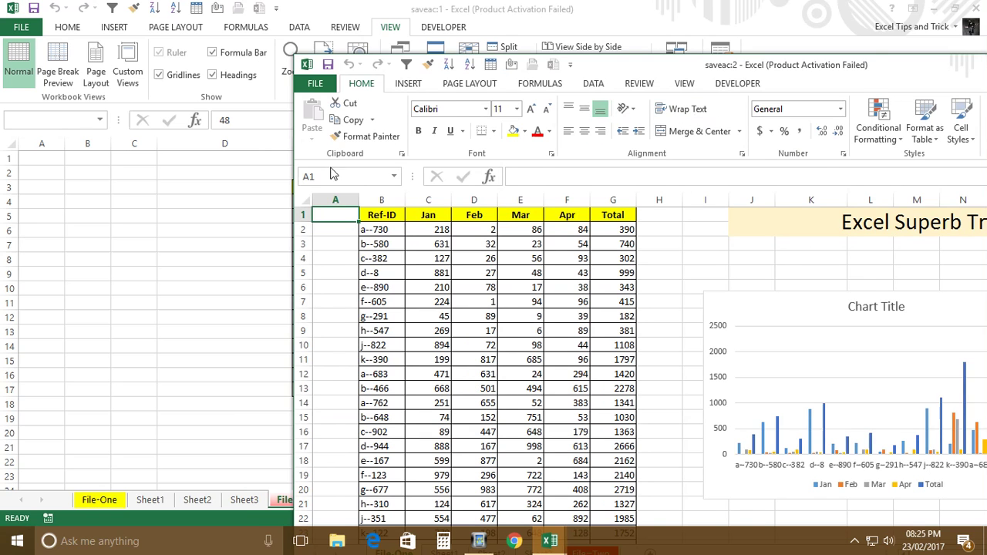
click(108, 503)
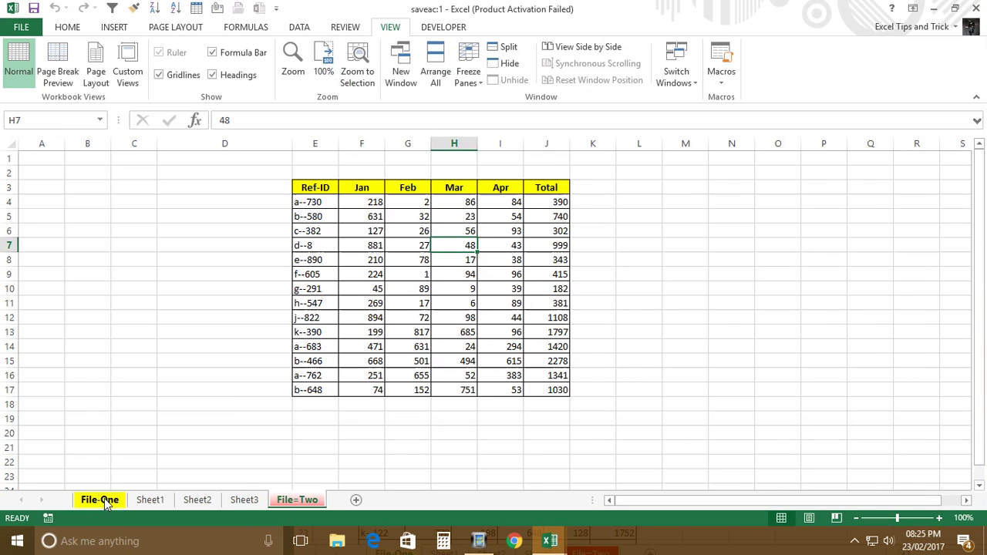
click(106, 502)
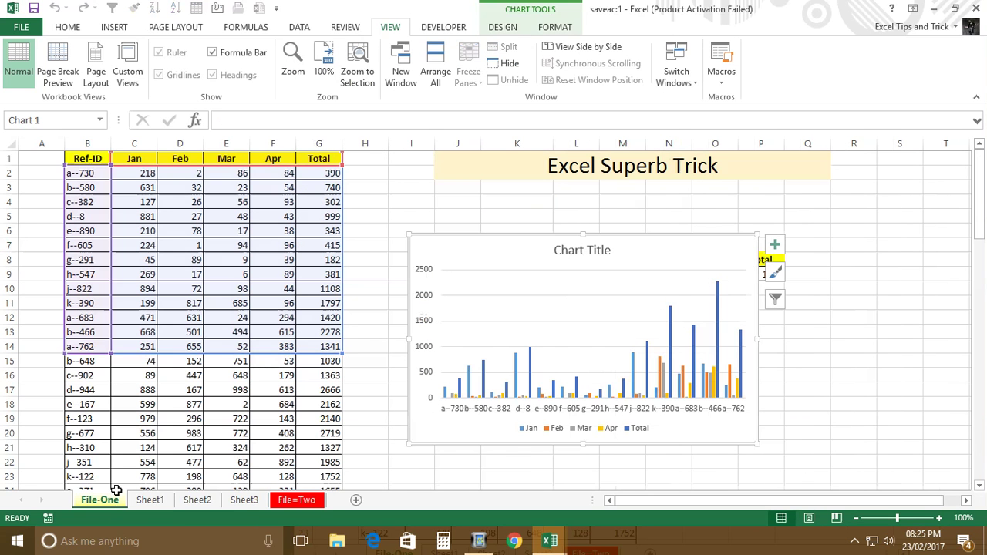
click(679, 75)
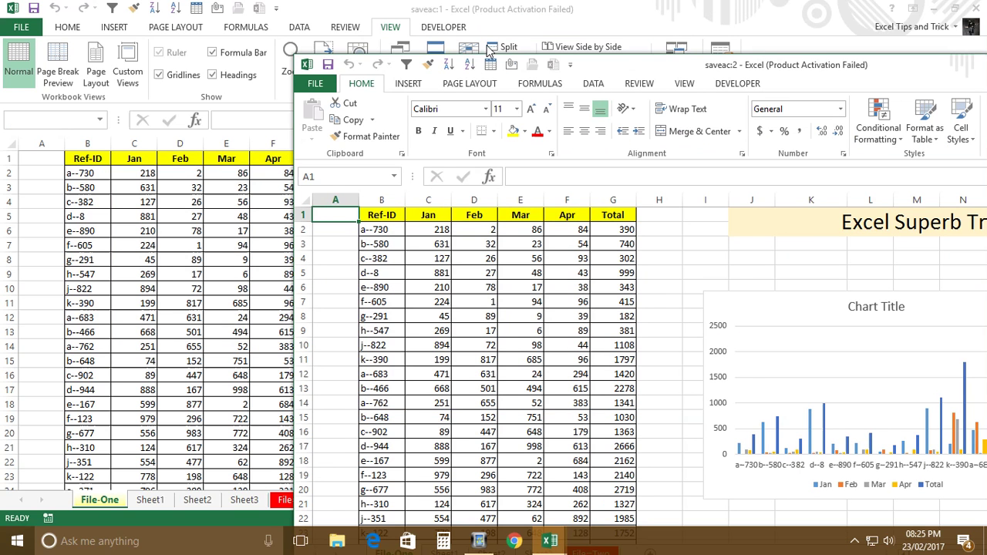
- Reposition and resize the saveac:2 window toward the top right, showing File=Two
drag(606, 69, 691, 7)
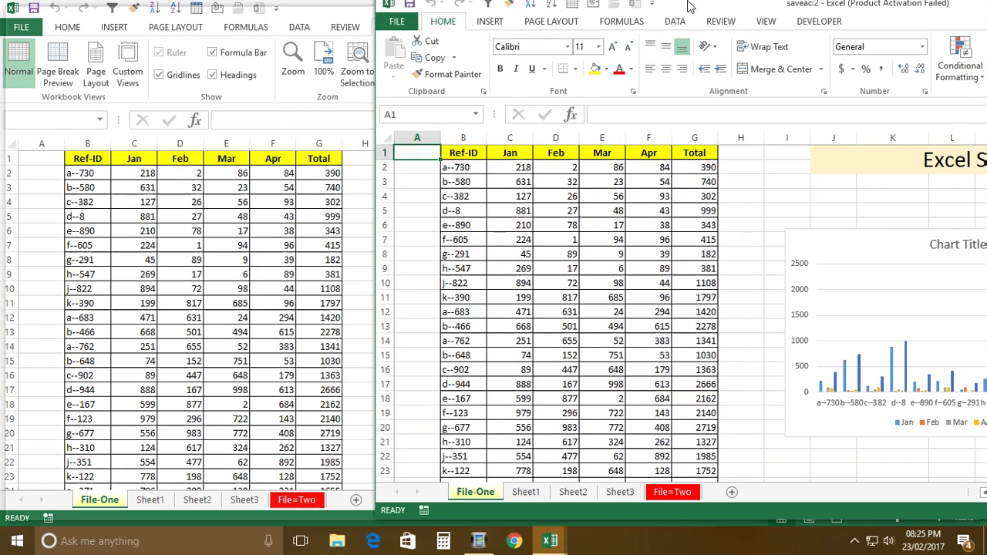
double_click(643, 25)
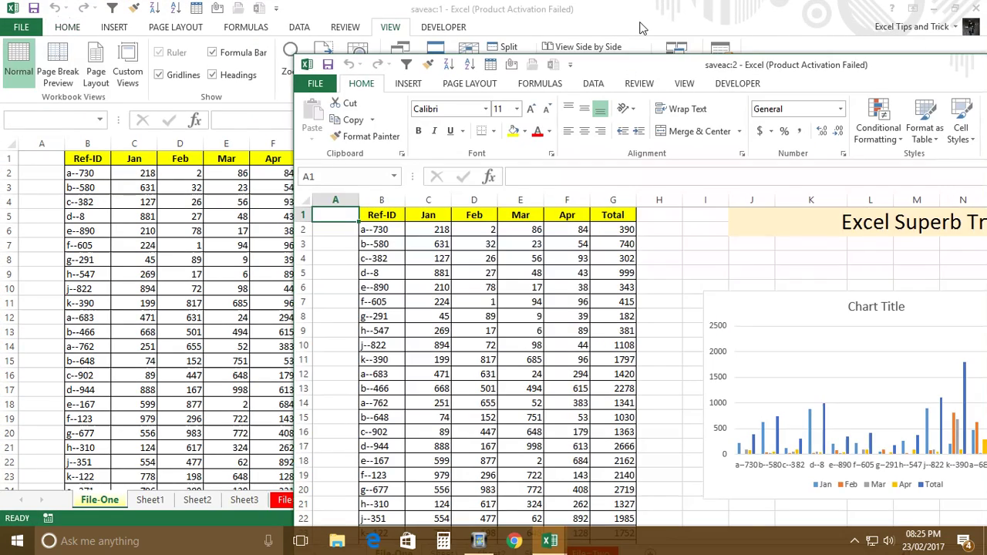
drag(660, 73, 679, 4)
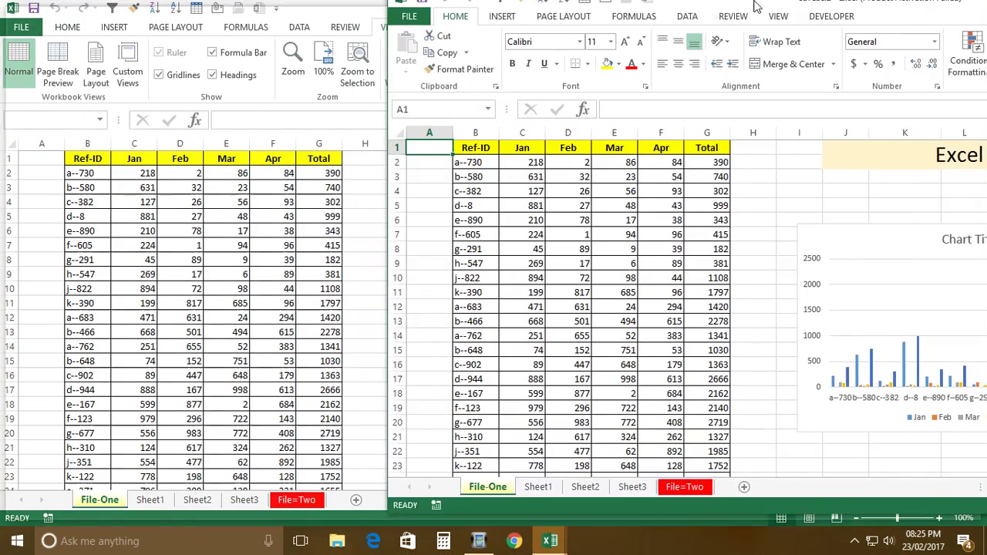
double_click(679, 15)
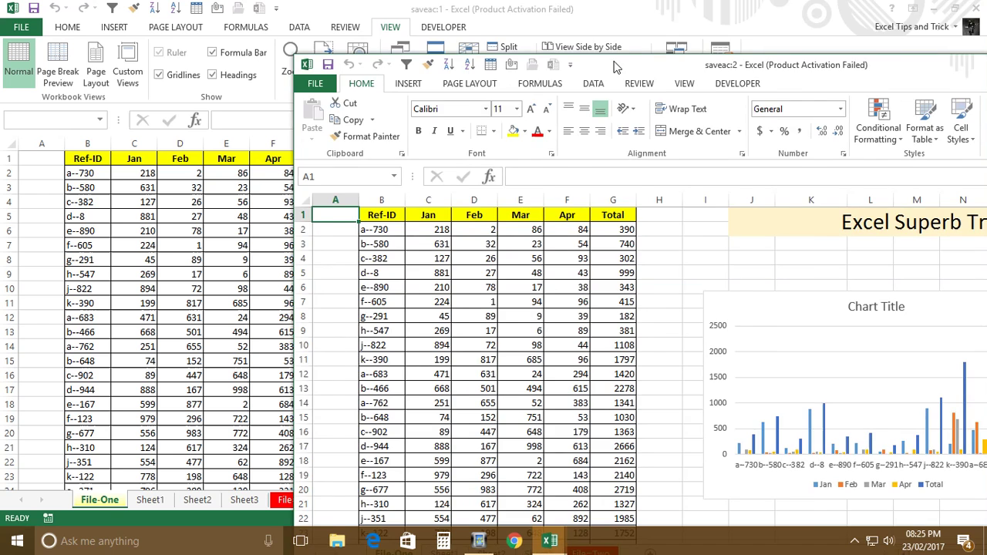
drag(617, 65, 727, 23)
click(702, 512)
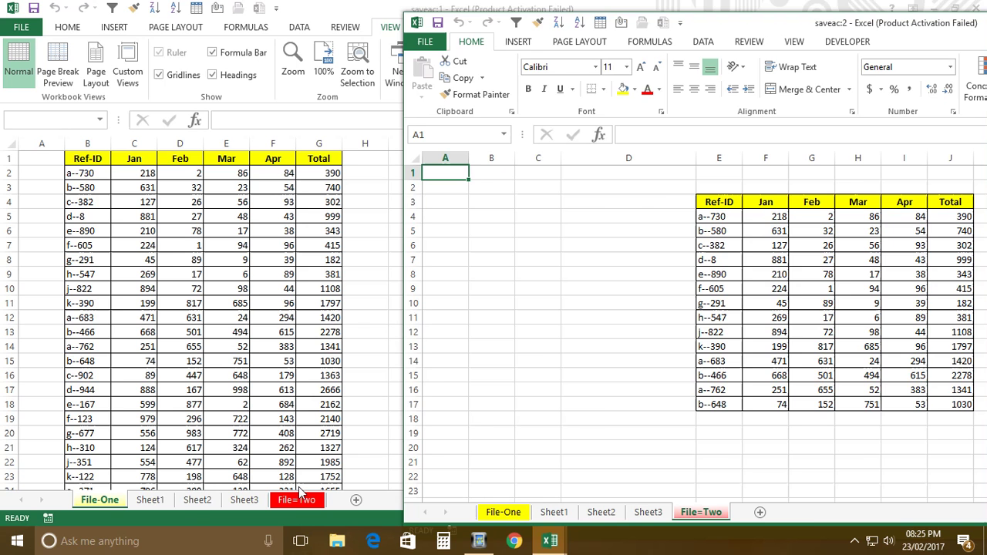
- Close the saveac:2 window, leaving the single saveac workbook on File-One
key(ctrl+w)
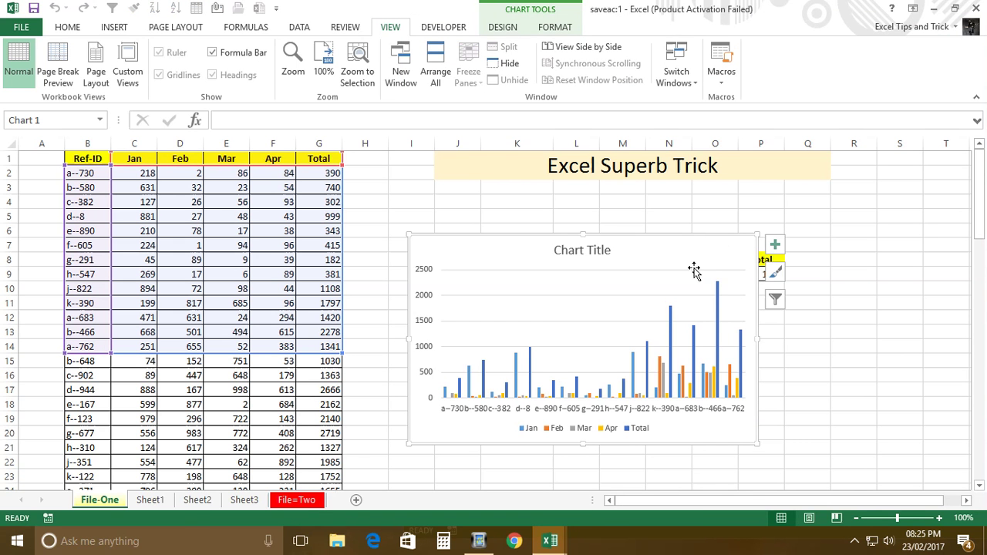
mouse_move(563, 538)
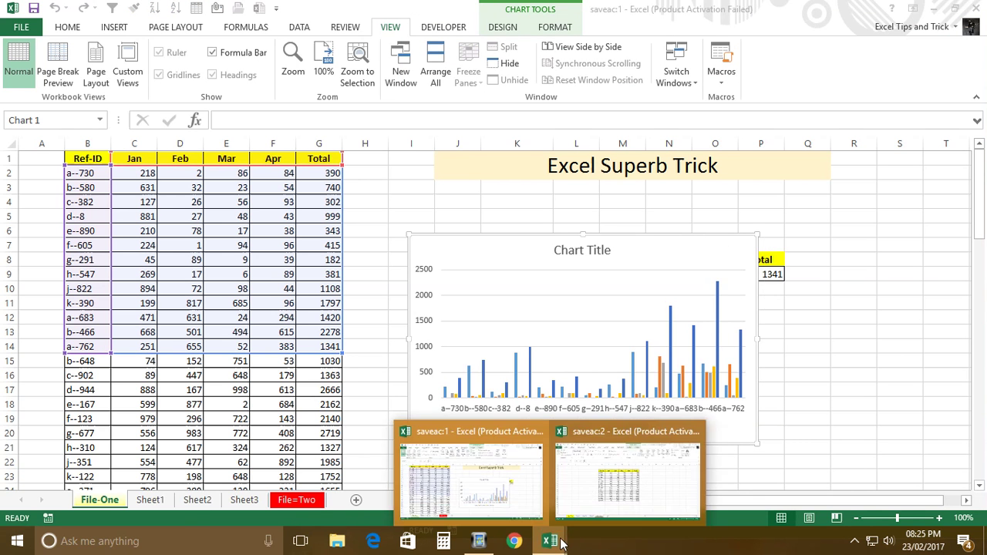
click(590, 515)
drag(930, 36, 752, 101)
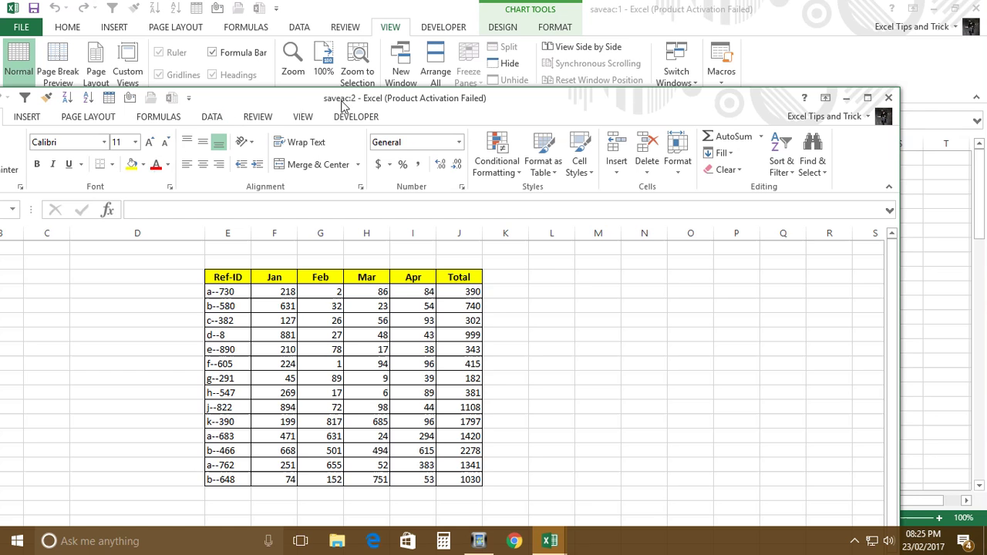
click(888, 98)
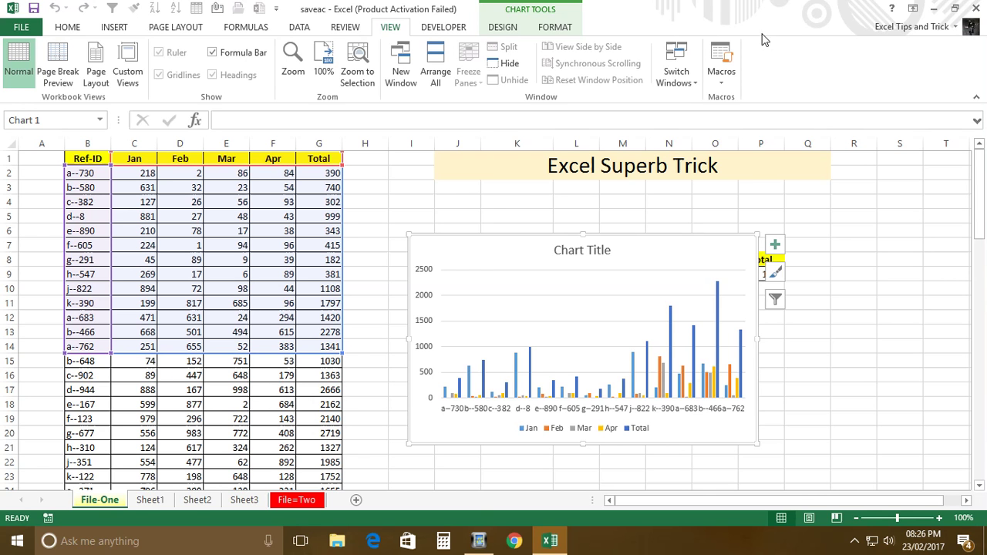
- Enter =SUM('File-One'!$G$2:$G$3) in File=Two cell M5 and bold the 1130 result
click(298, 500)
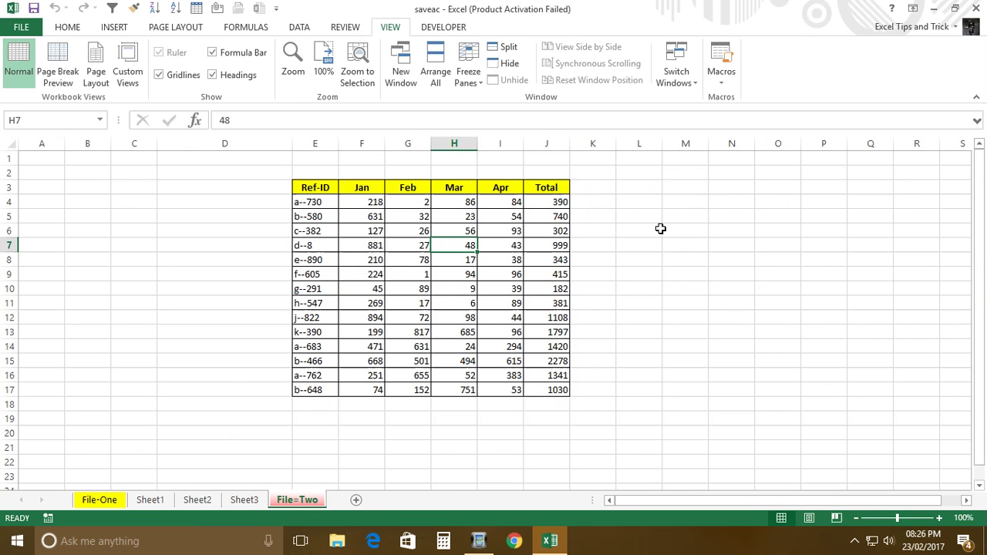
click(685, 217)
text(=)
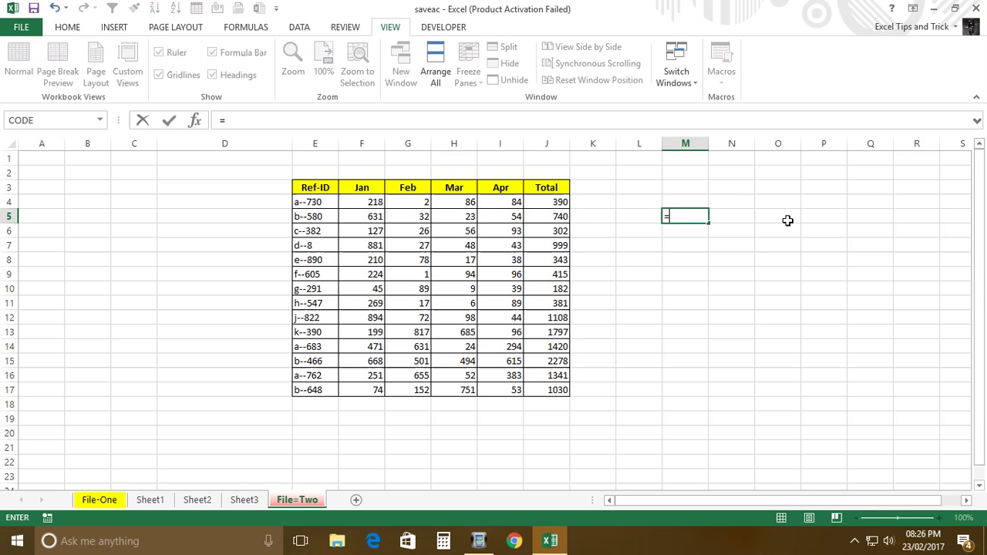
text(sum)
key(Tab)
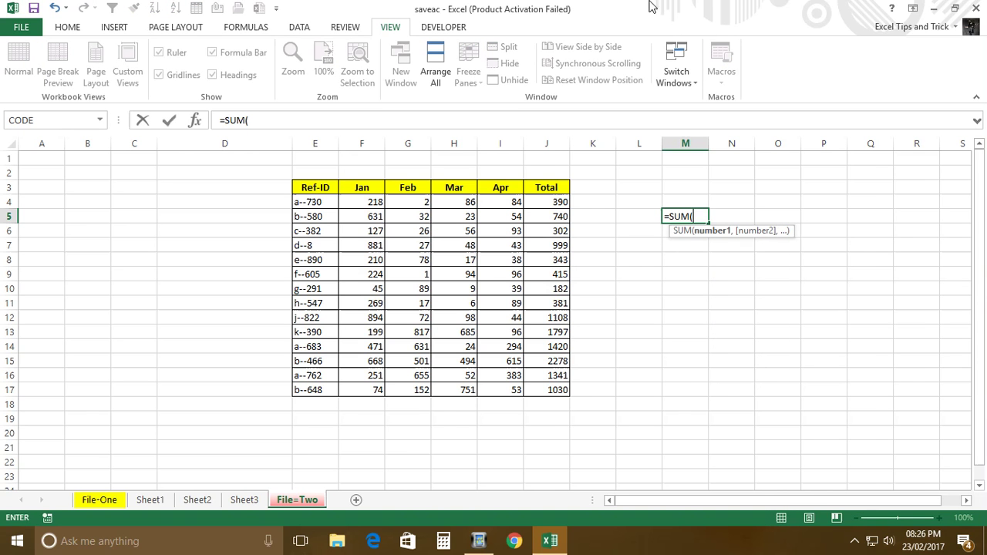
click(94, 501)
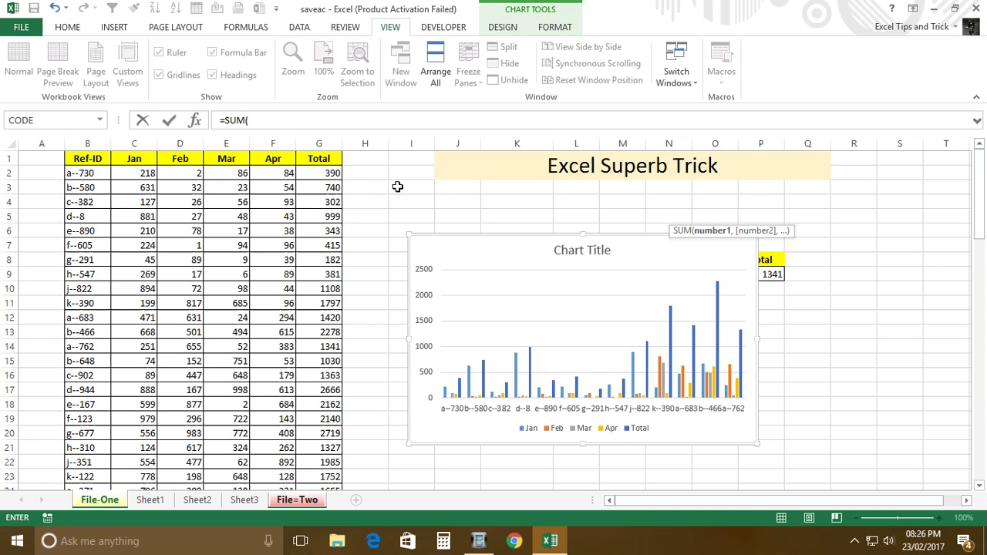
drag(328, 174, 331, 191)
key(F4)
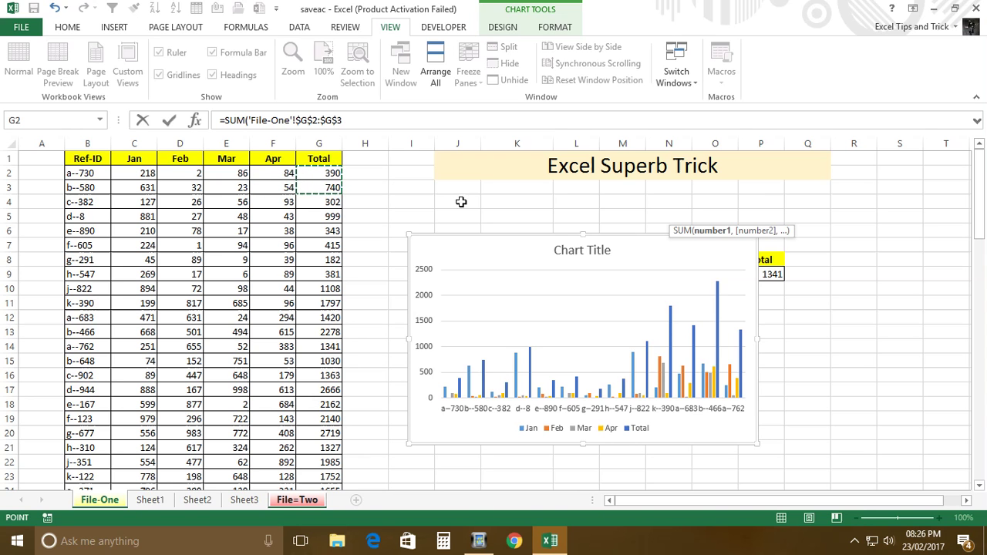
key(Return)
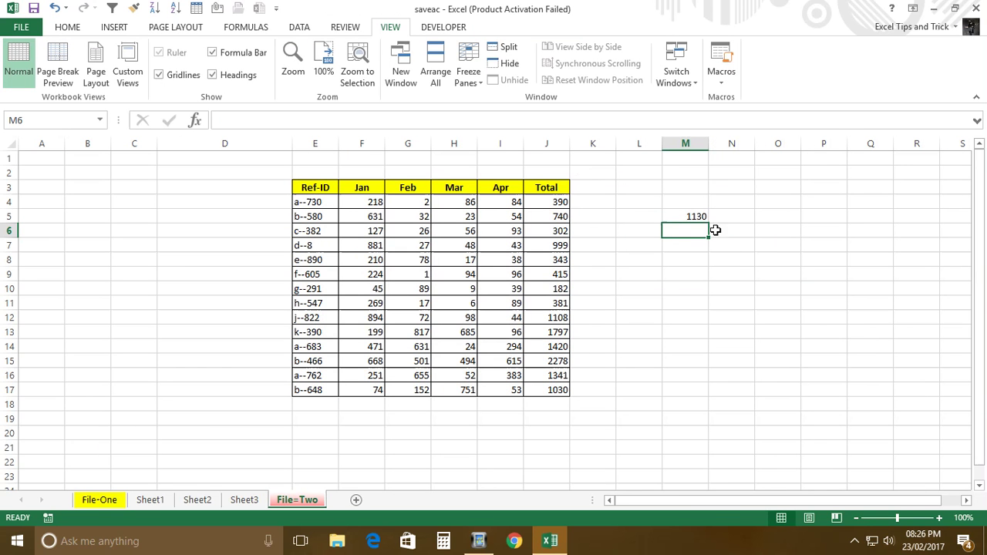
key(ctrl+b)
- Fill cell M5 red and raise its font size four steps to 26
click(67, 27)
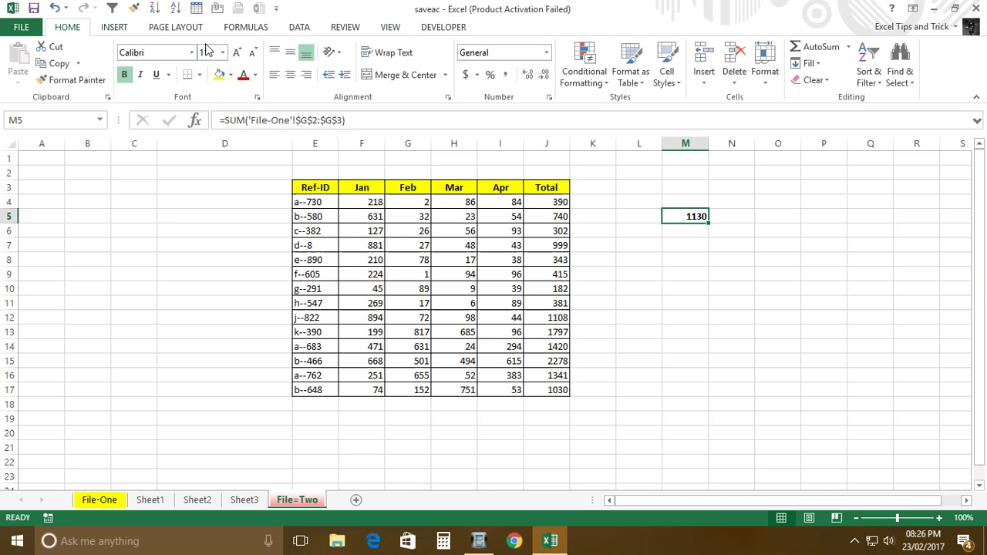
click(231, 75)
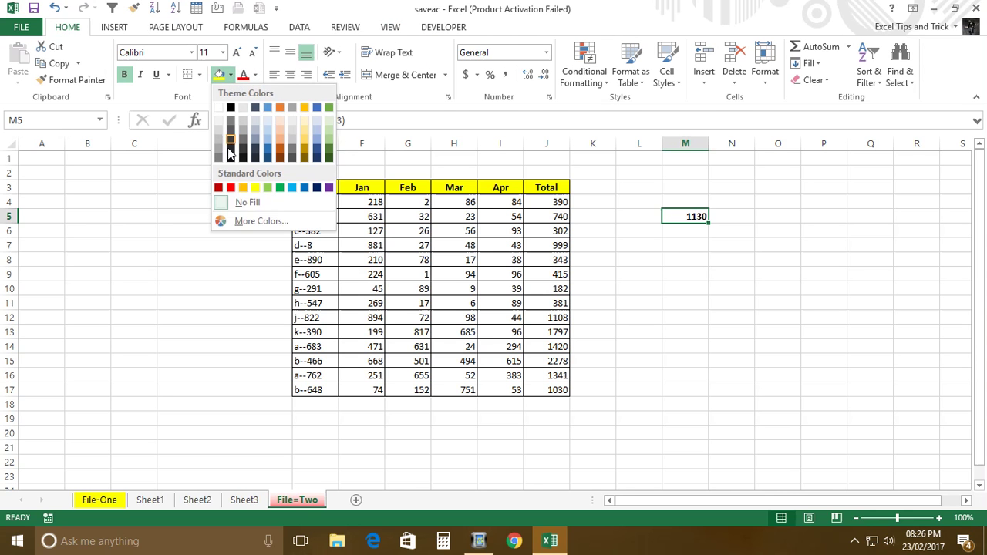
click(228, 189)
click(237, 53)
click(238, 52)
click(238, 53)
click(237, 53)
click(237, 53)
click(238, 52)
click(238, 53)
click(237, 52)
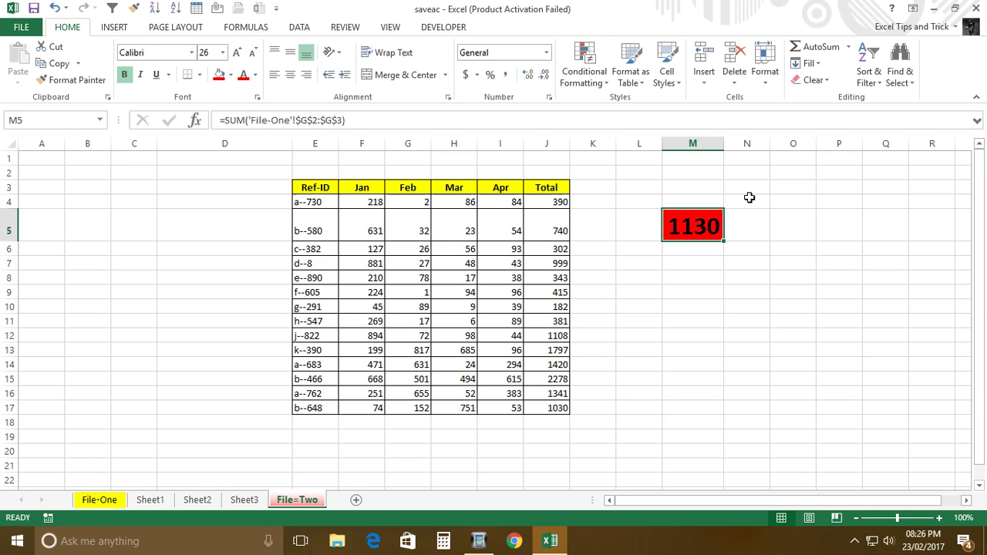
- Color File-One's 390 and 740 totals in G2:G3 red and make them bold
click(100, 500)
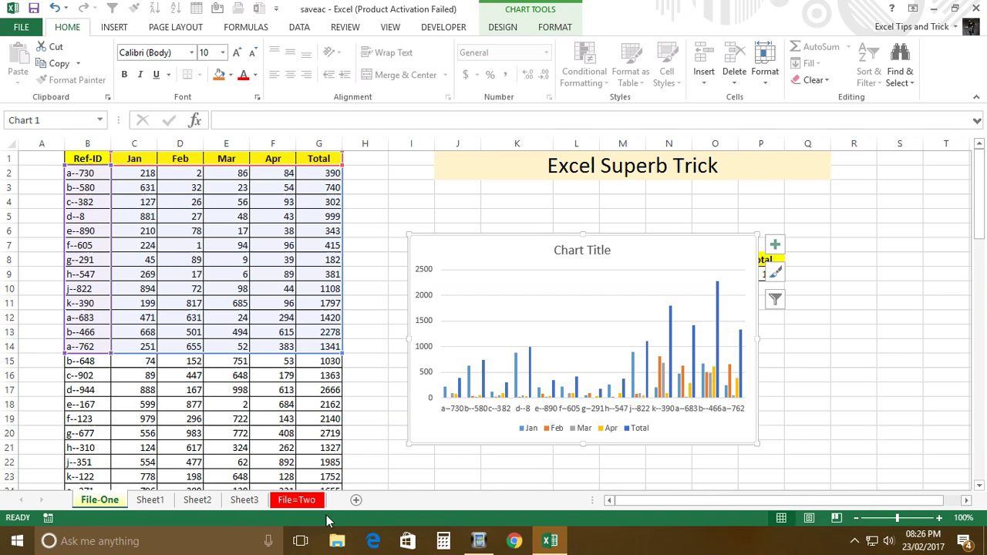
click(367, 233)
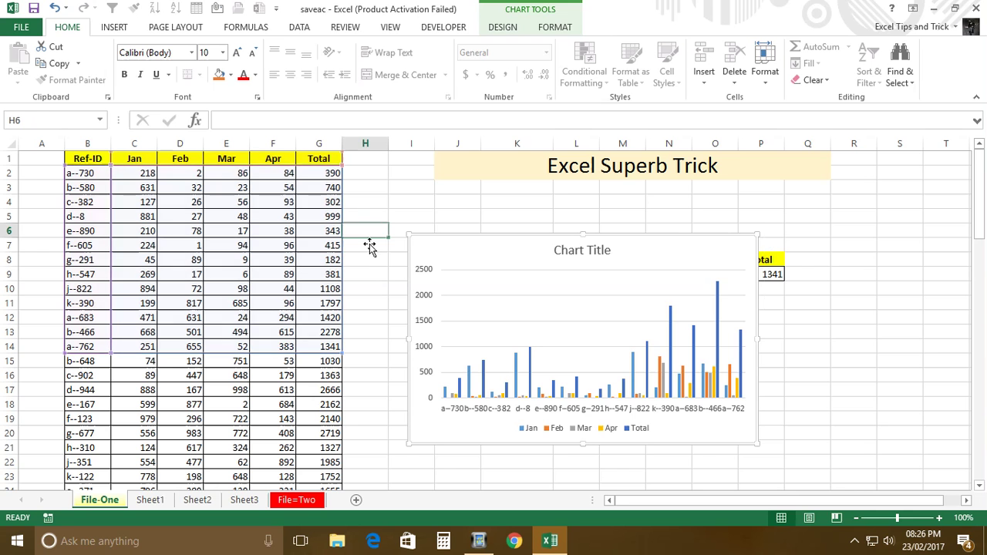
click(306, 501)
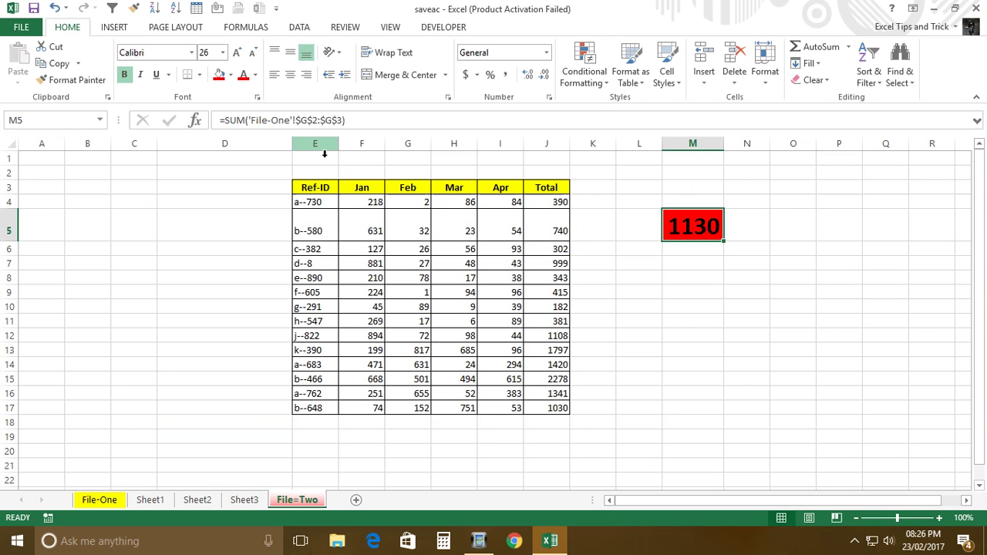
click(92, 500)
drag(316, 175, 324, 189)
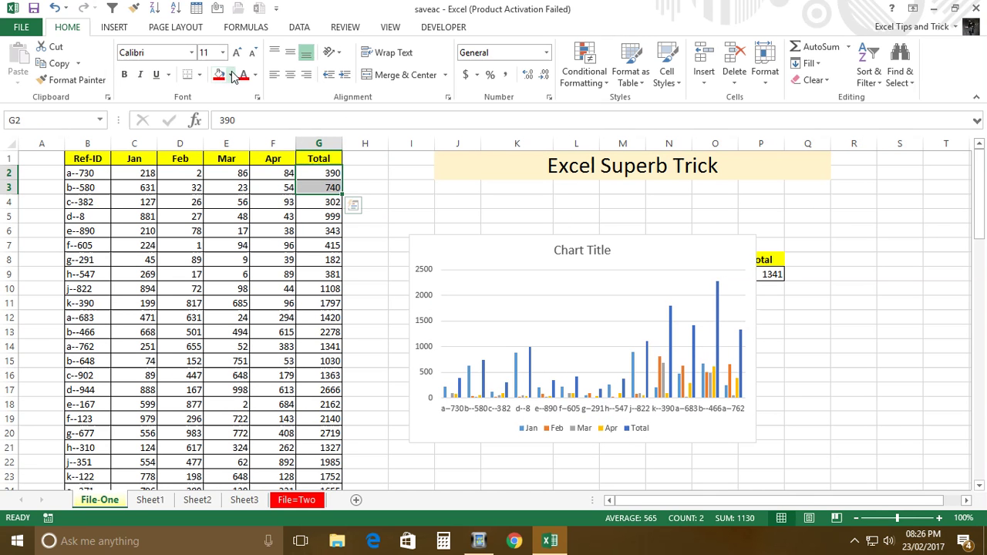
click(255, 74)
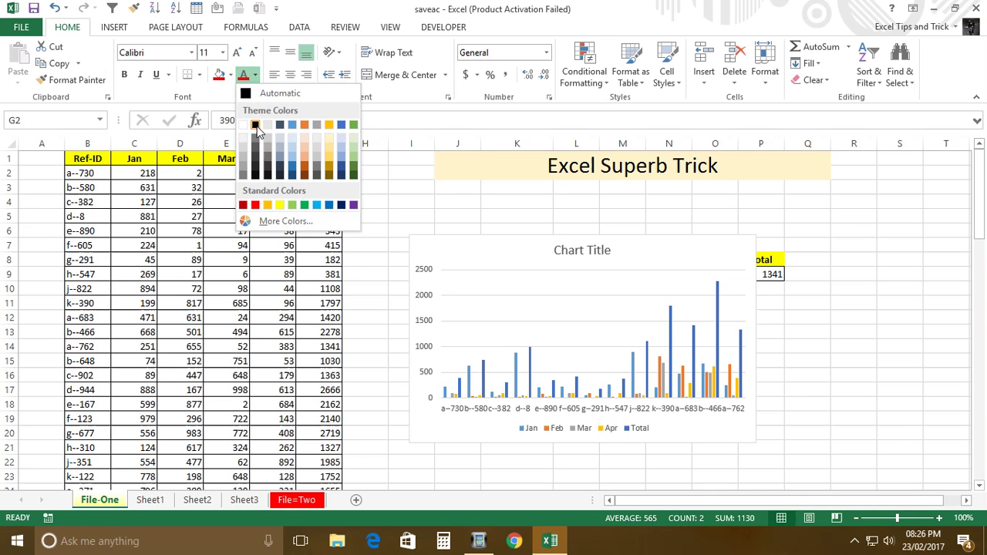
click(256, 204)
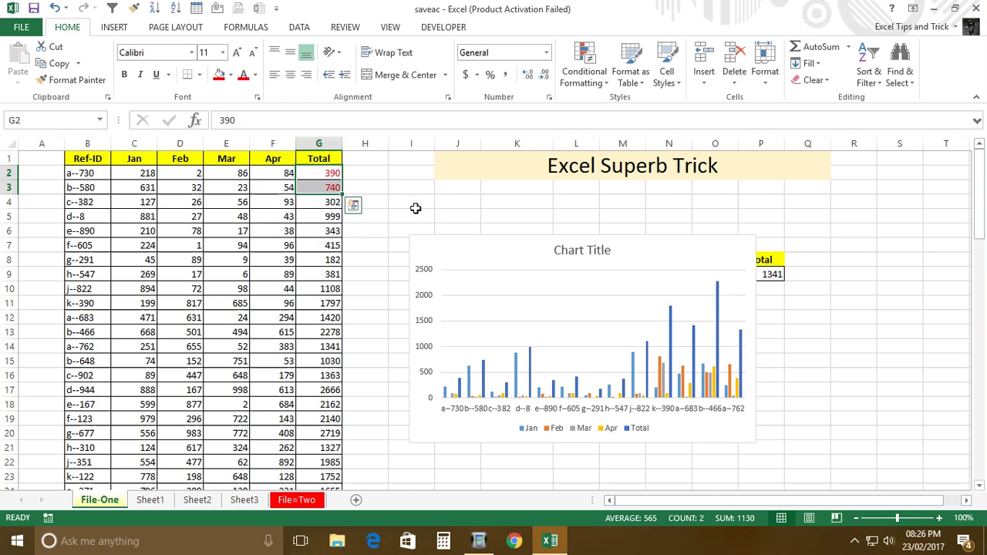
key(ctrl+b)
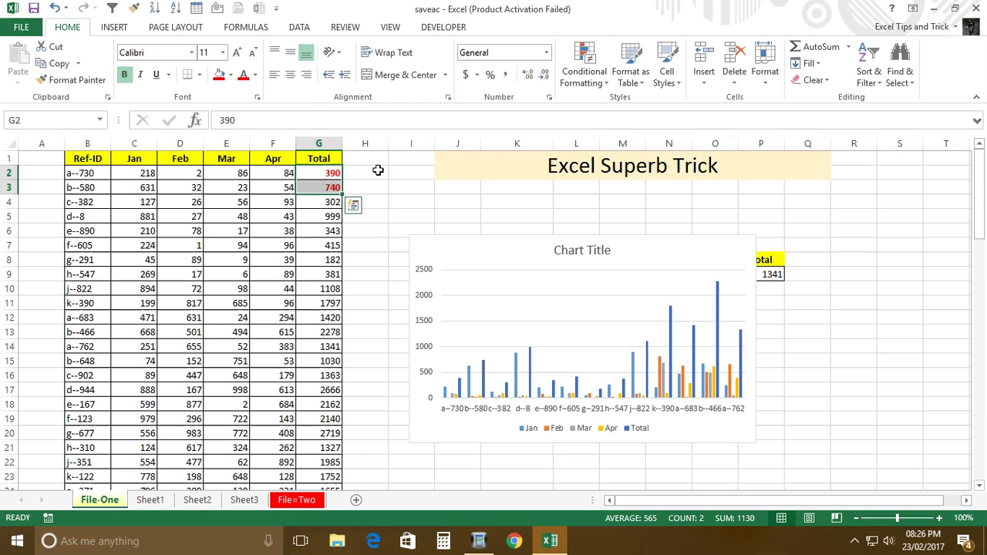
- Arrange windows vertically, open saveac:2 as a new window, and select the Excel Superb Trick title
click(391, 27)
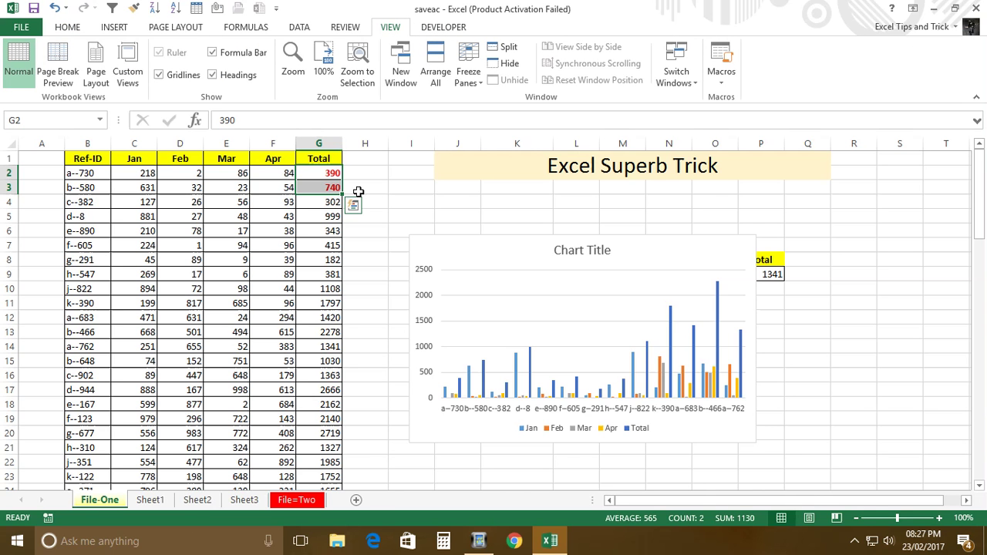
click(436, 77)
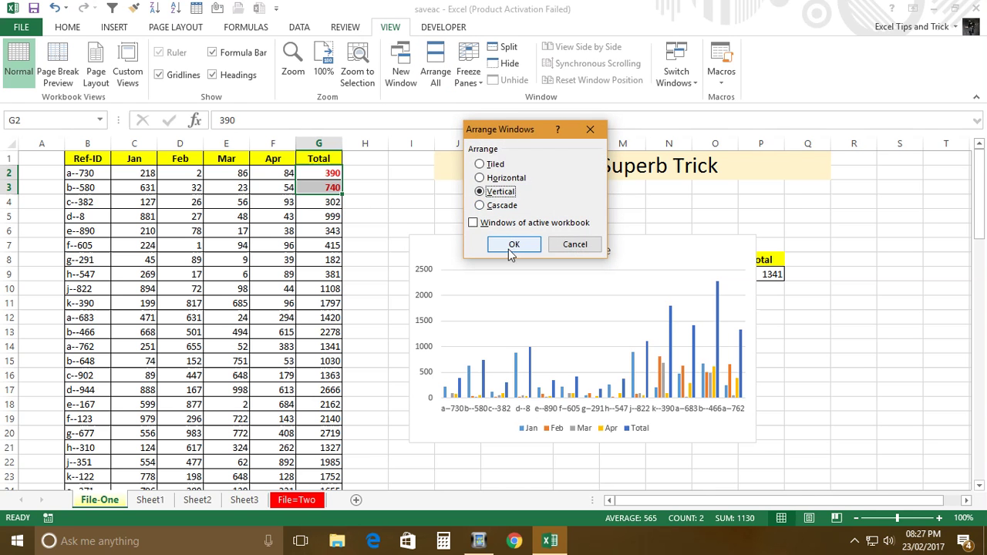
click(513, 246)
click(405, 68)
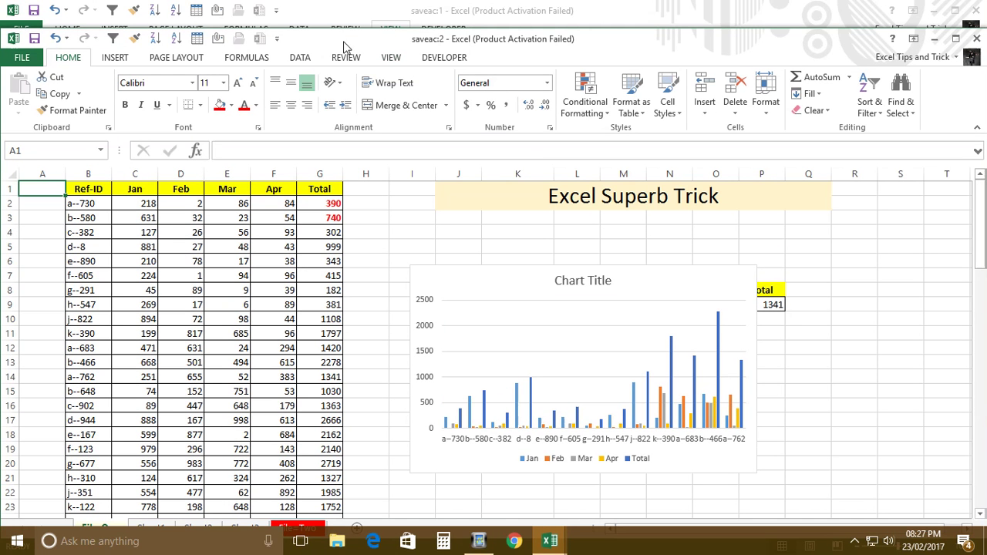
click(551, 164)
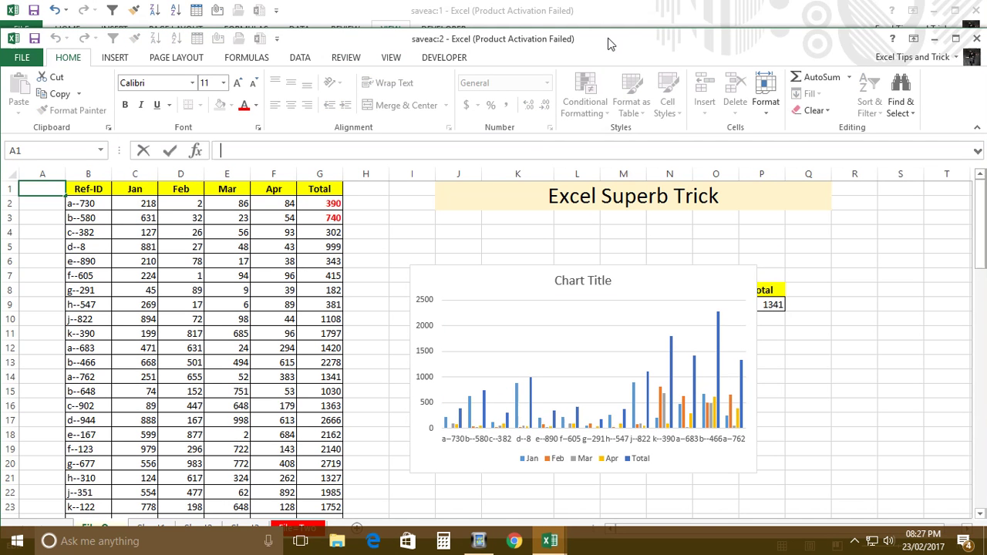
click(704, 189)
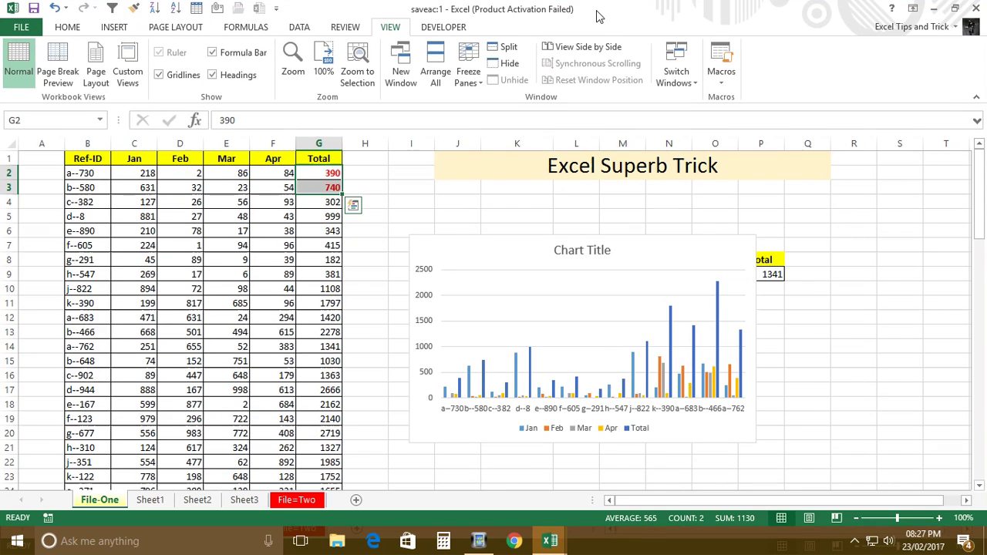
- Restore the windows and place saveac:2 on the left showing File=Two's red 1130 total
drag(598, 15, 390, 234)
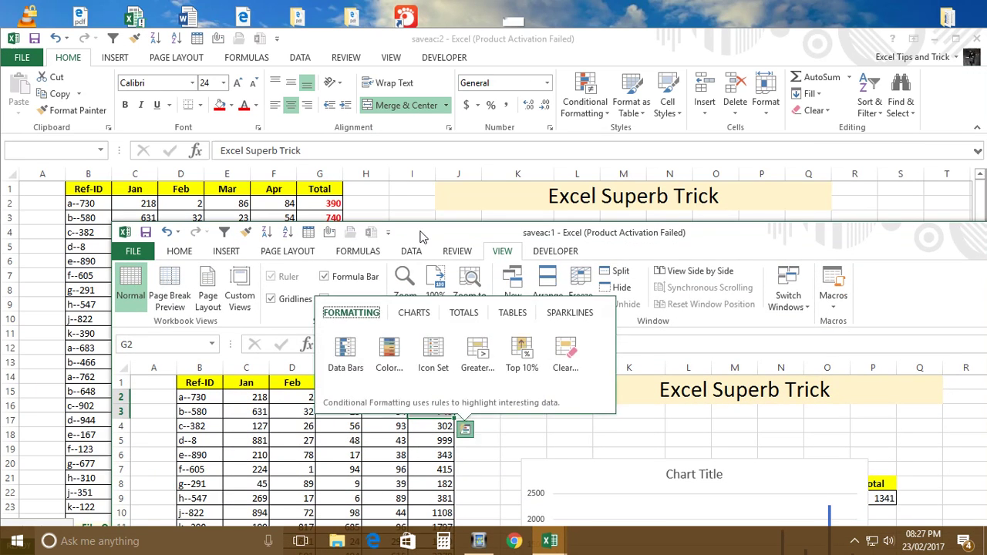
drag(390, 234, 455, 6)
double_click(455, 6)
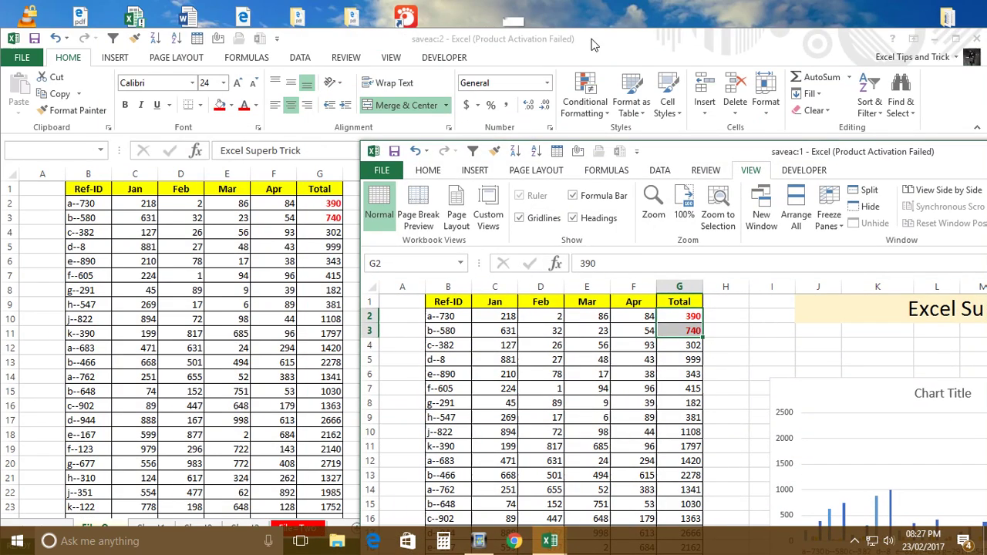
mouse_move(594, 45)
mouse_down()
mouse_move(383, 14)
mouse_move(462, 17)
mouse_up()
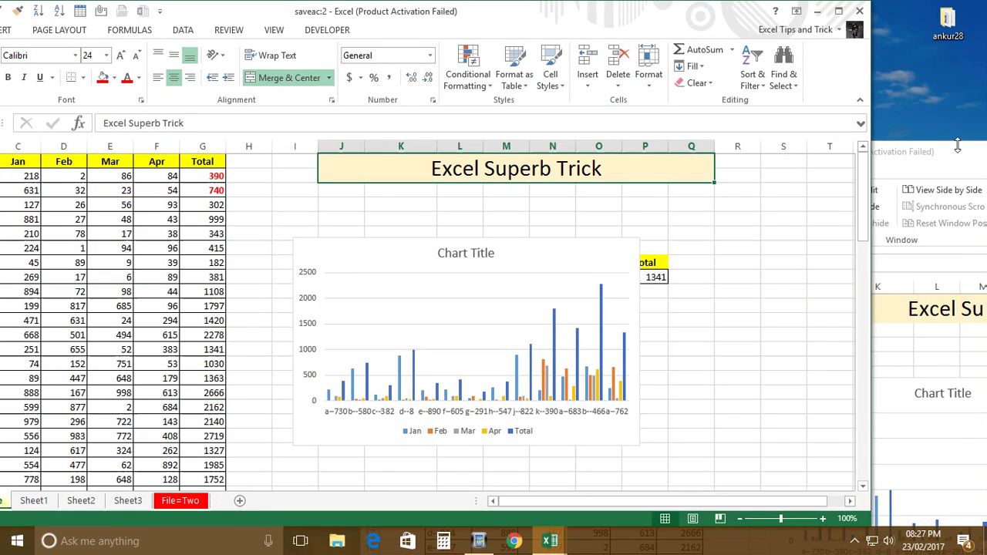
click(182, 502)
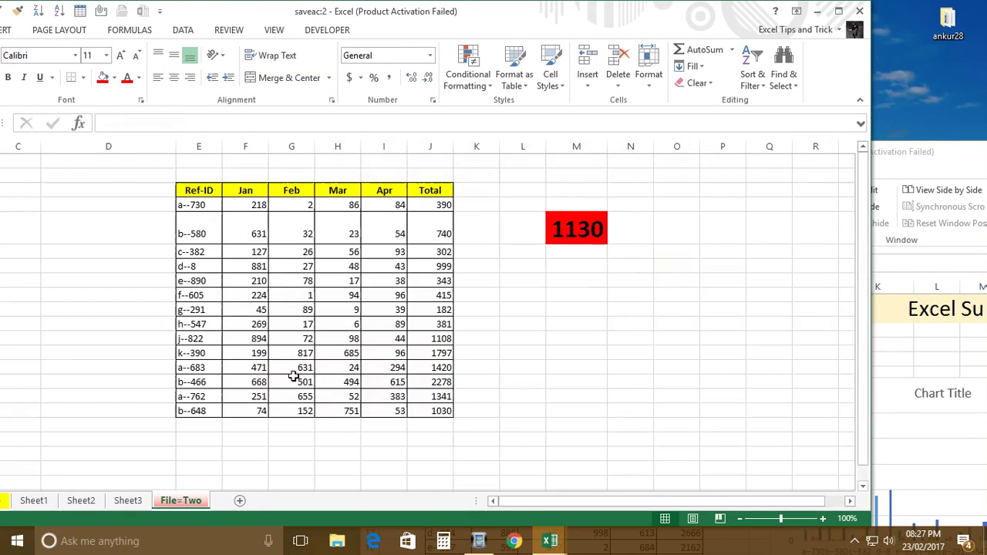
click(936, 154)
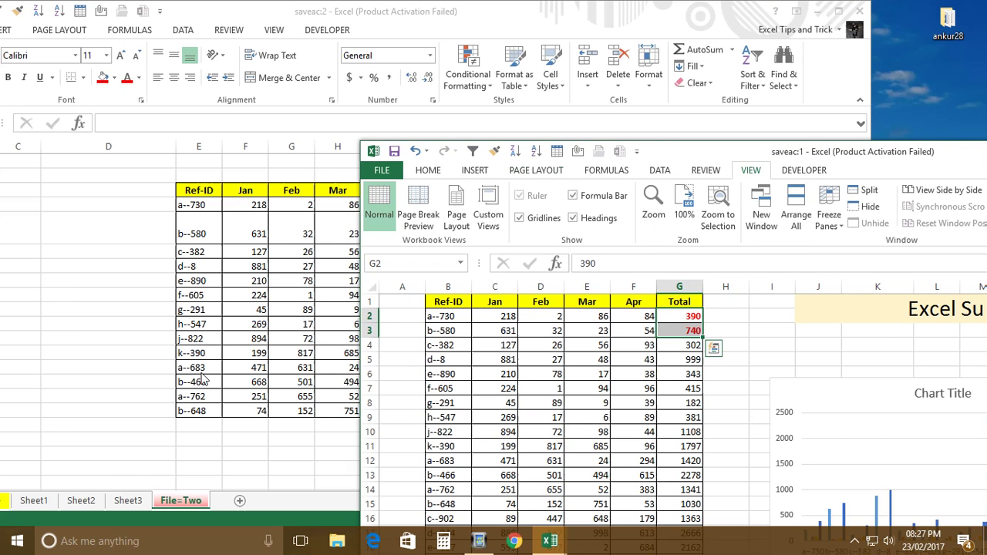
click(34, 509)
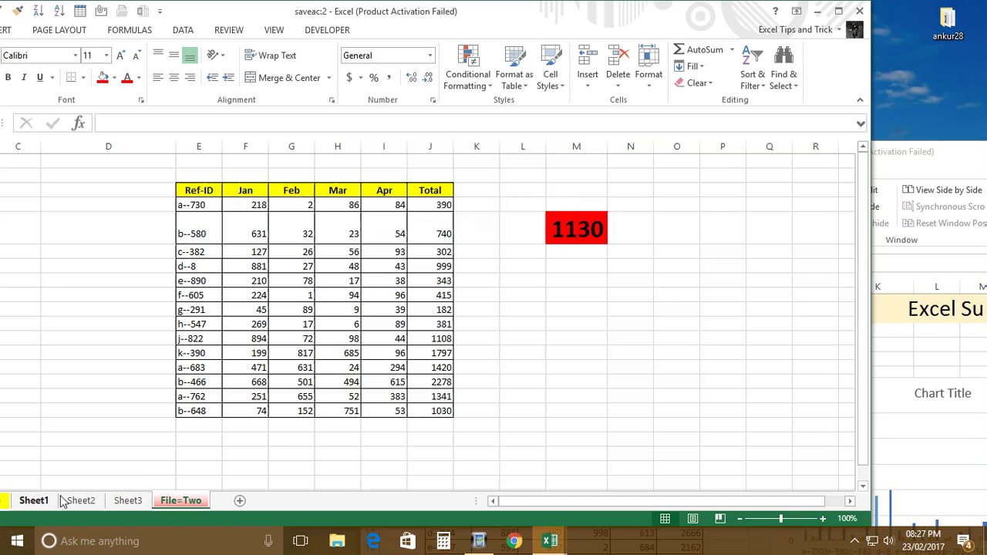
click(959, 154)
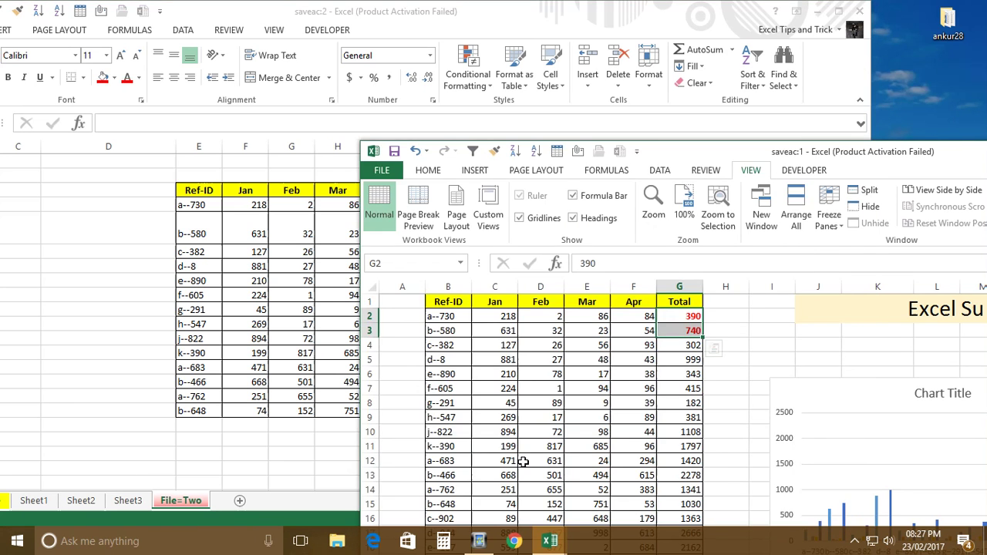
click(735, 102)
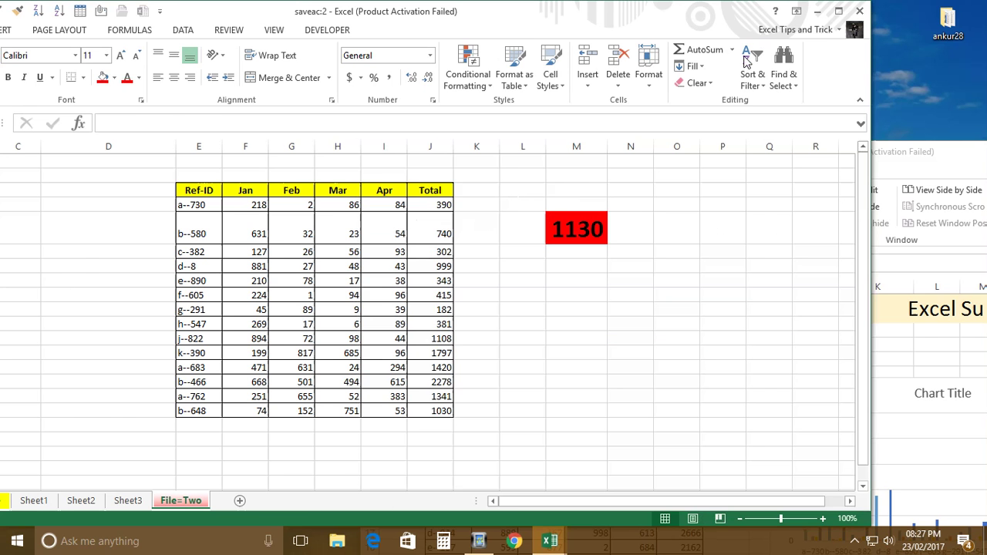
click(906, 158)
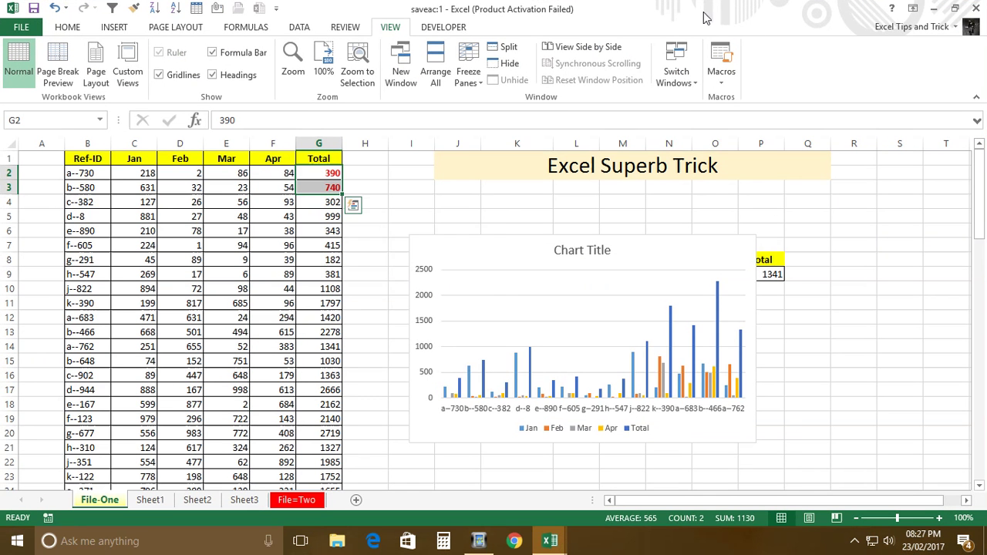
- Move saveac:1 to the right side and switch it to File=Two as well
drag(621, 12, 456, 1)
mouse_move(607, 17)
mouse_down()
mouse_move(617, 23)
mouse_move(594, 1)
mouse_move(599, 15)
mouse_move(753, 18)
mouse_up()
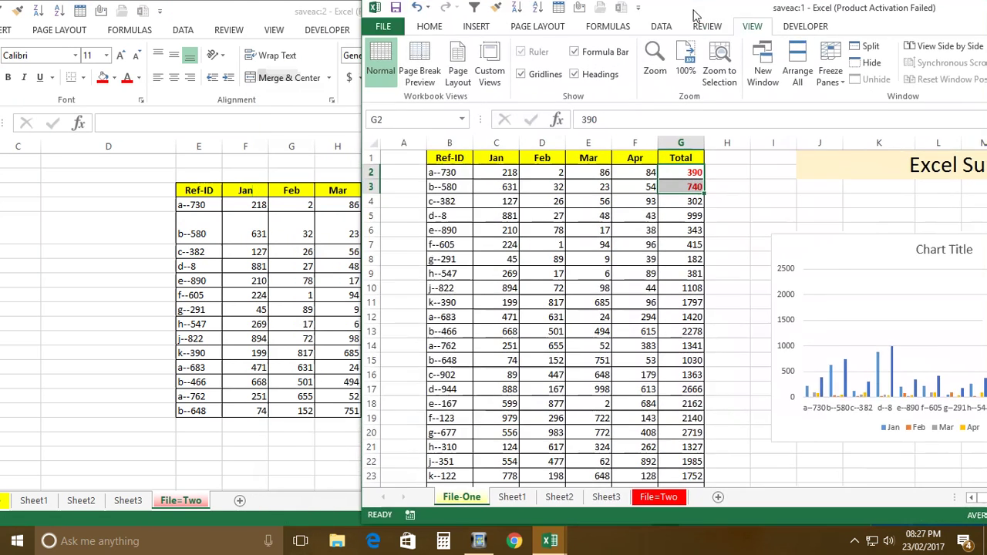
click(741, 503)
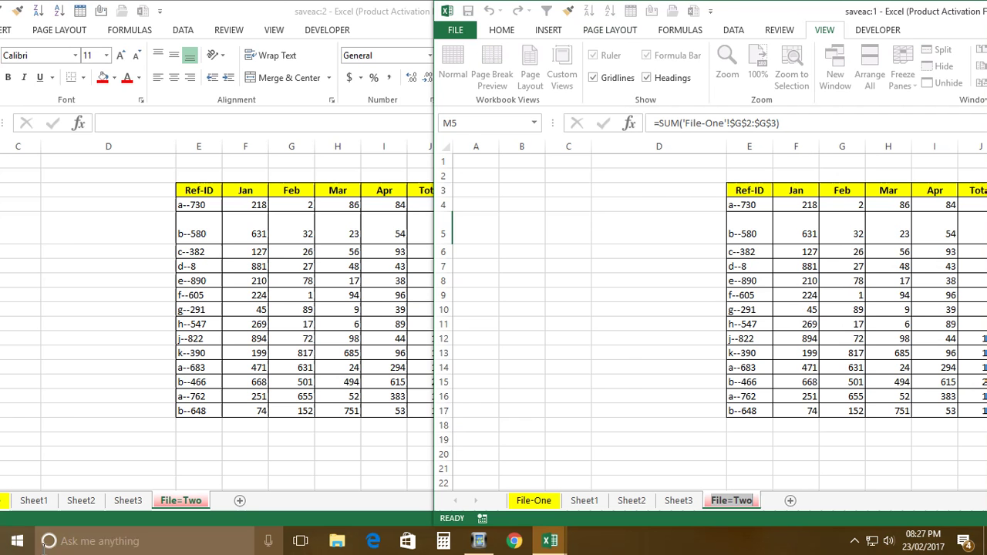
click(62, 506)
click(933, 15)
drag(756, 16, 974, 25)
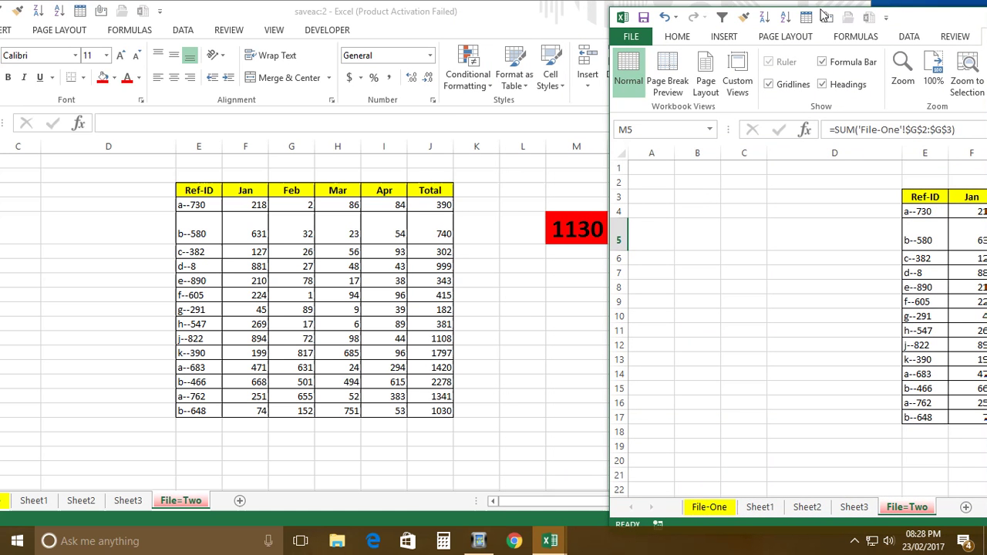
drag(907, 21, 950, 12)
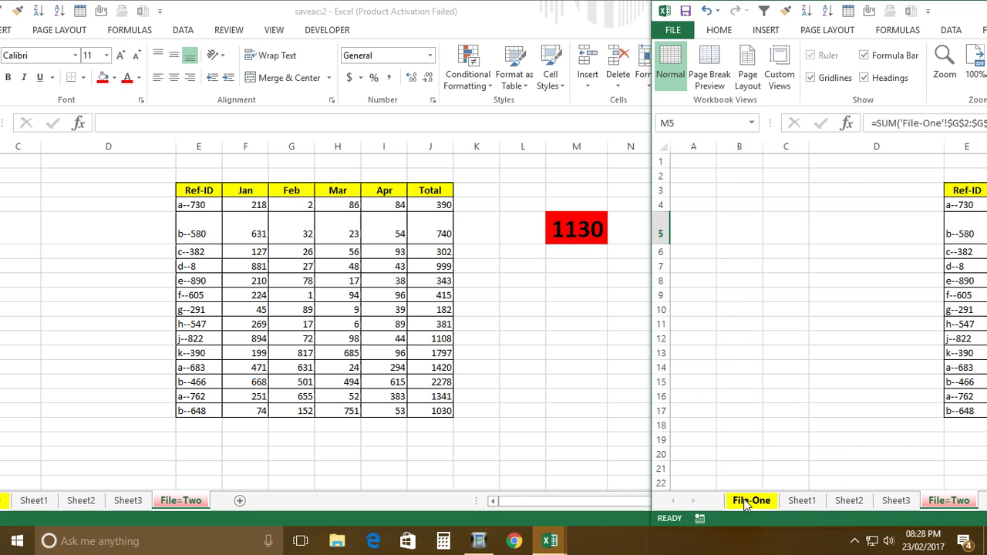
- Show File-One in the right window and trial-edit G2's total, committing 10000 and then a larger value
click(745, 501)
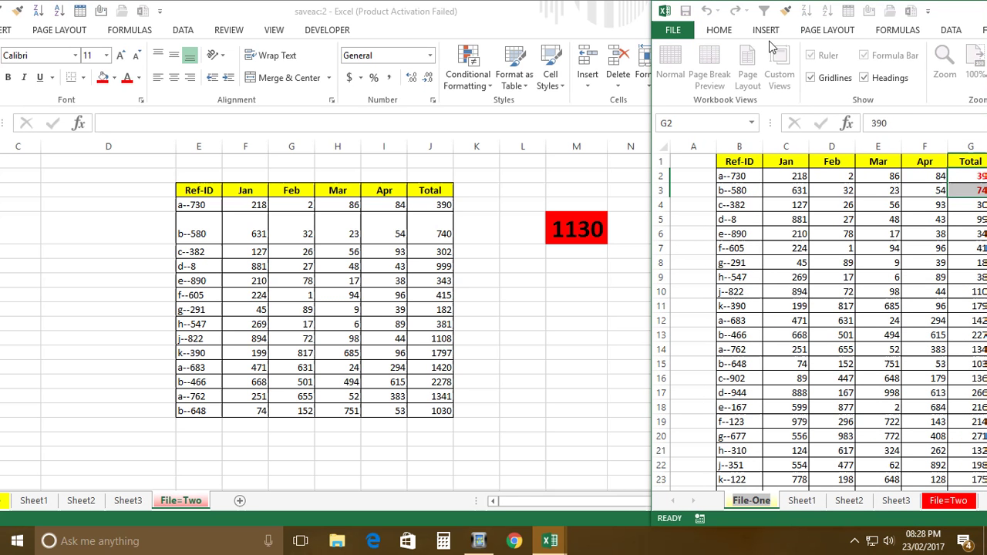
drag(950, 12, 908, 17)
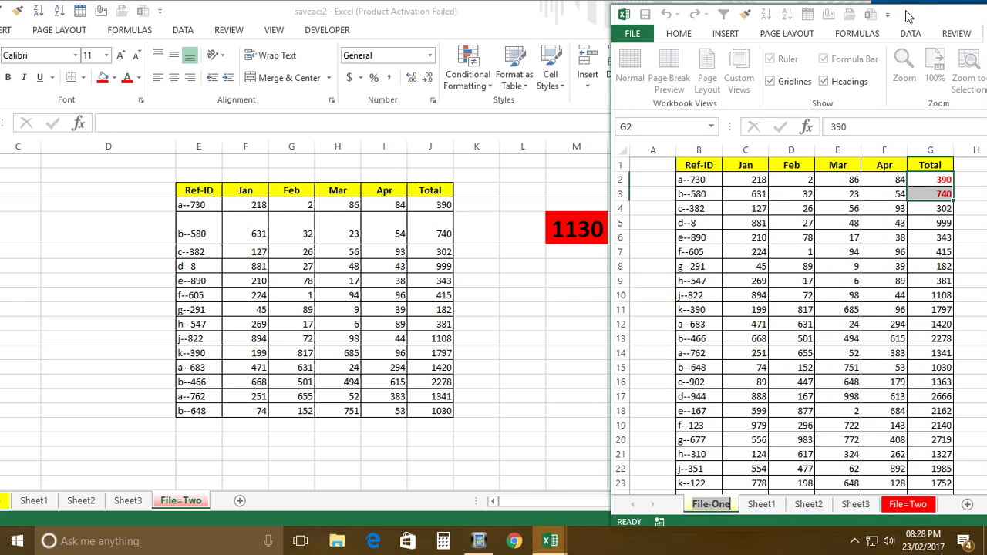
double_click(938, 179)
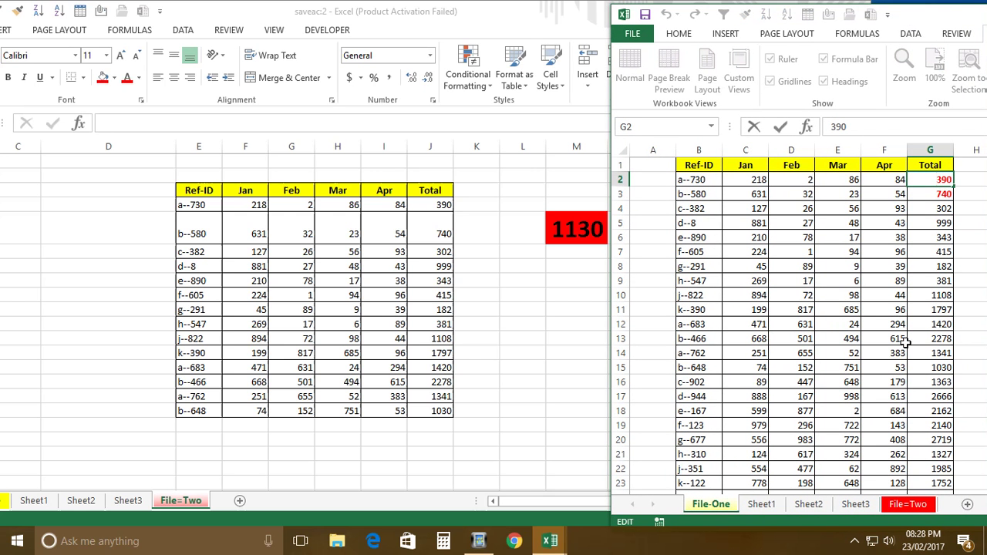
key(BackSpace)
key(BackSpace)
key(Return)
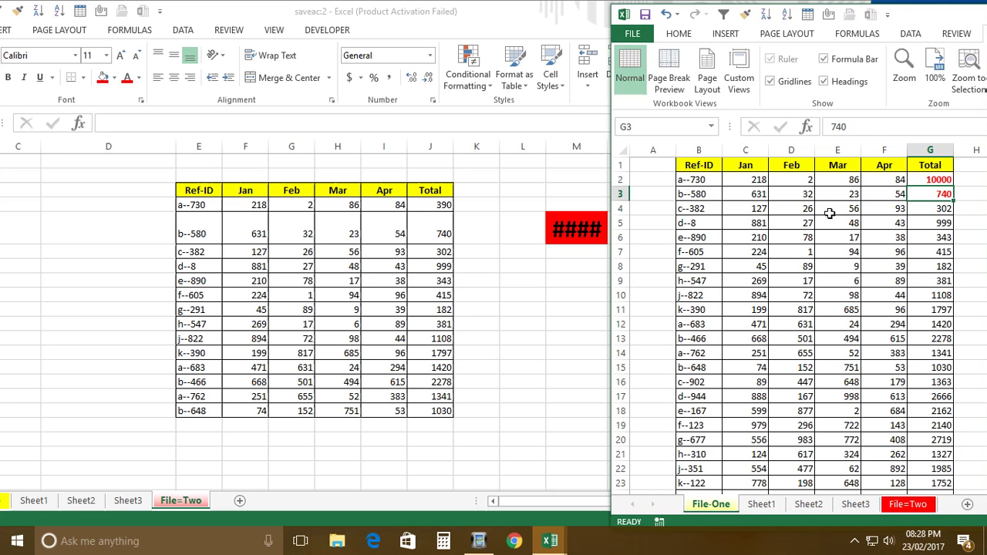
double_click(931, 179)
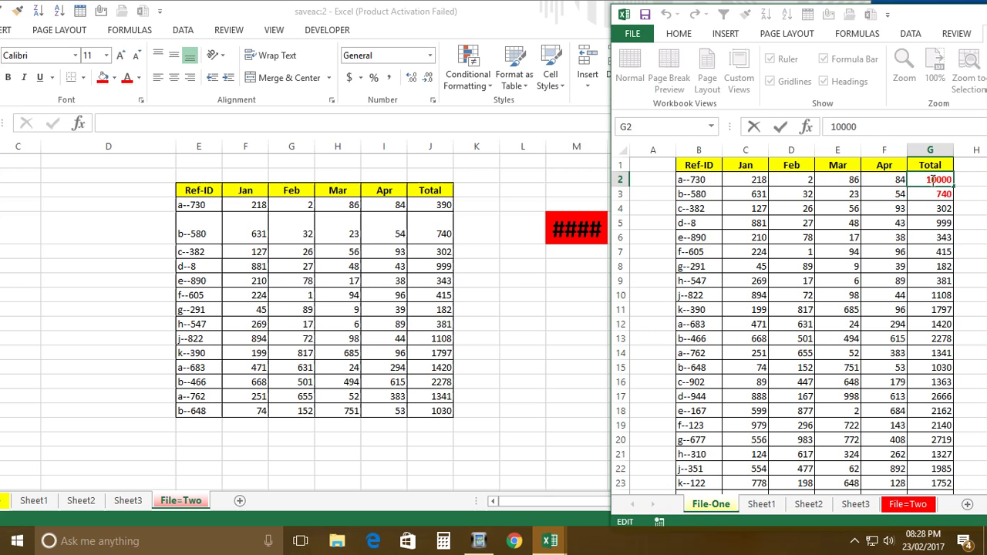
key(BackSpace)
text(9)
key(Return)
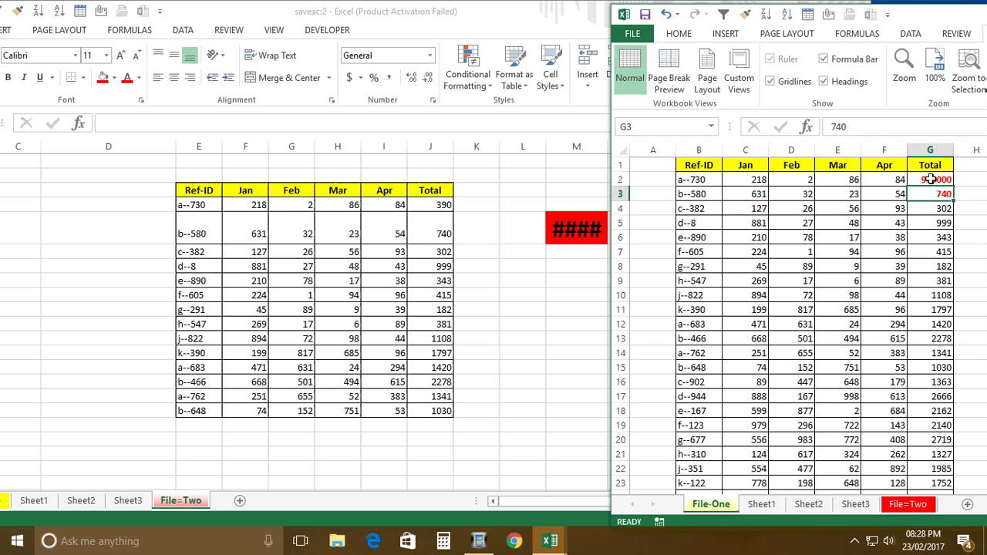
- Set File-One's G2 total to 9 and G3 to 10, updating File=Two's sum to 19
double_click(948, 179)
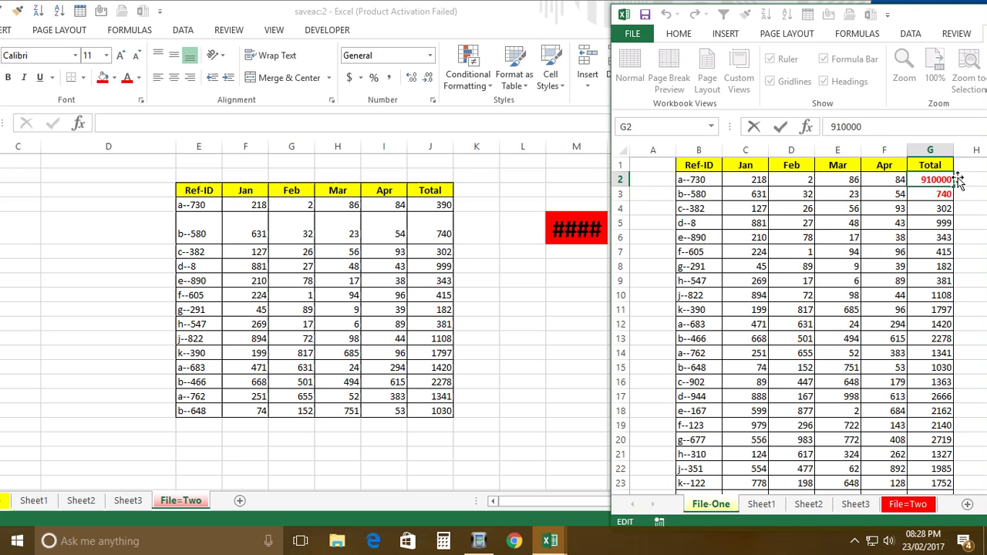
text(9)
key(Return)
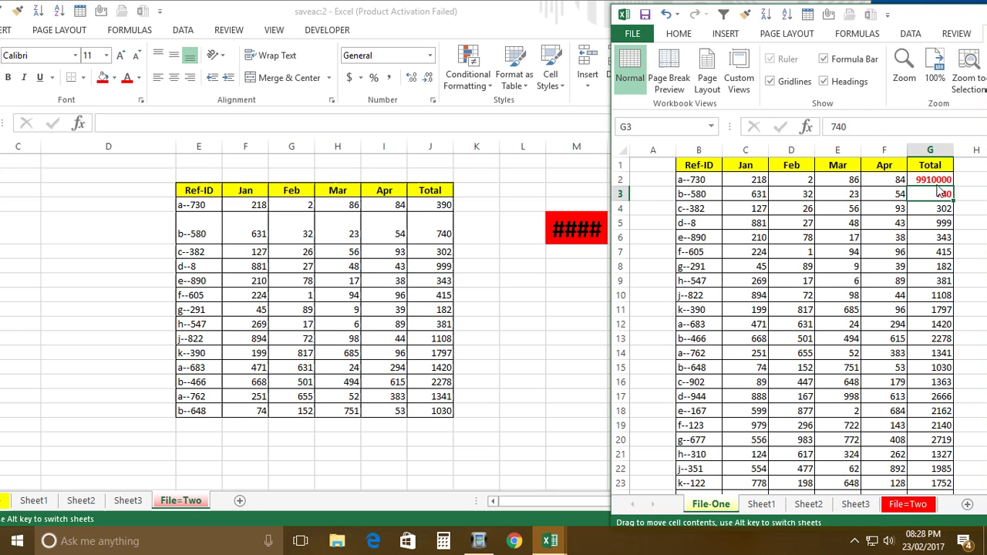
double_click(943, 181)
key(BackSpace)
key(BackSpace)
key(BackSpace)
key(BackSpace)
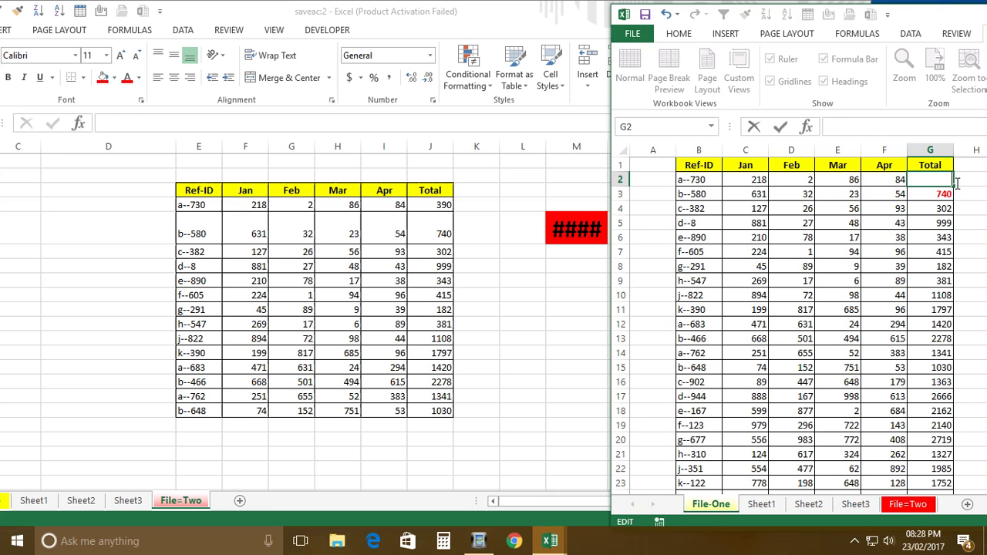
text(9)
key(Return)
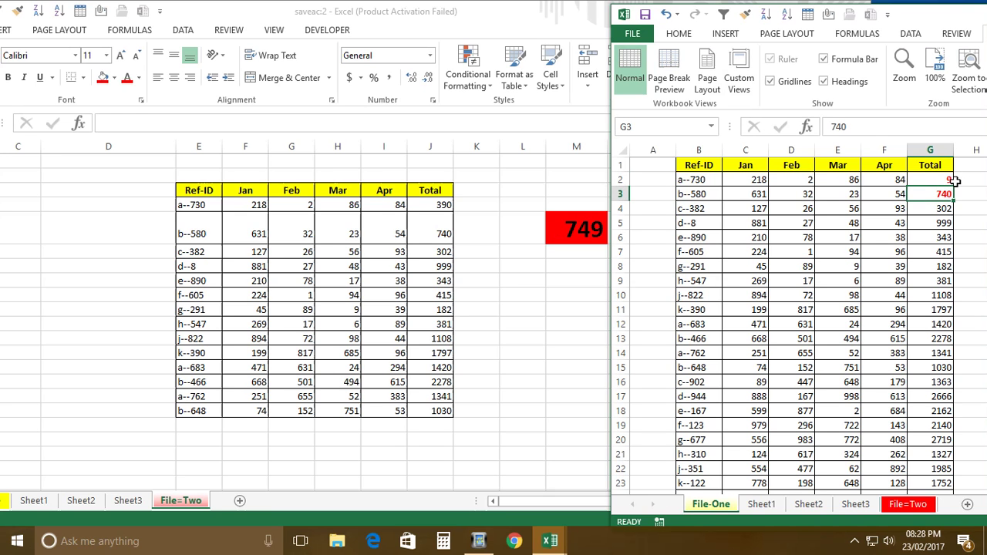
text(10)
key(Return)
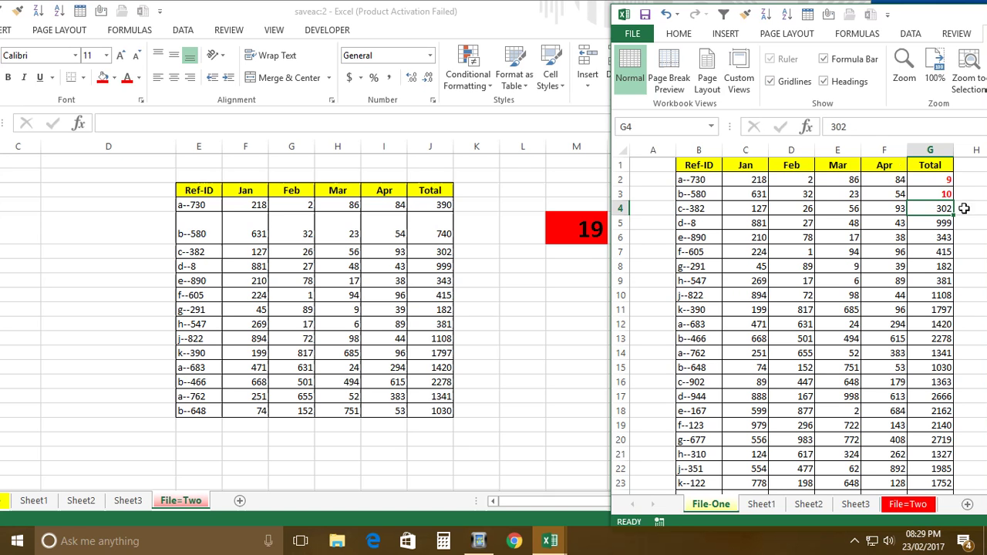
- Change the File-One G2 total to 1000 so the File=Two sum reads 1010
click(950, 185)
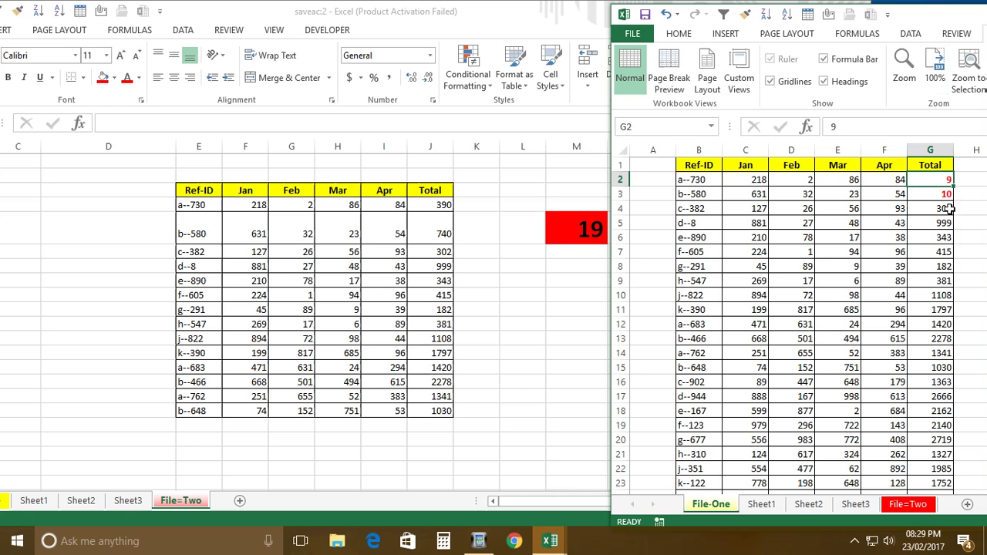
text(1000)
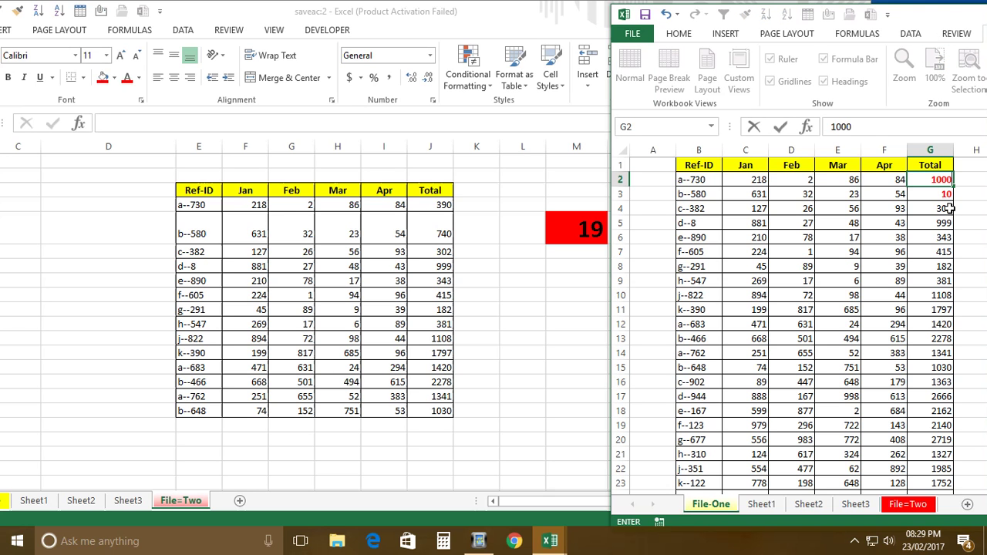
key(Return)
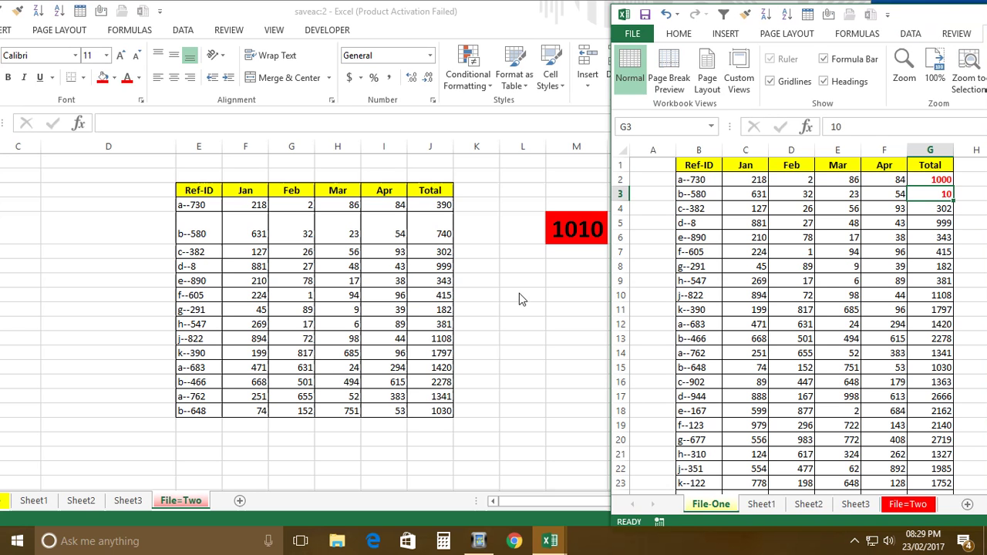
- Maximize the saveac:1 File-One workbook window to fill the screen
double_click(954, 14)
double_click(962, 7)
double_click(924, 16)
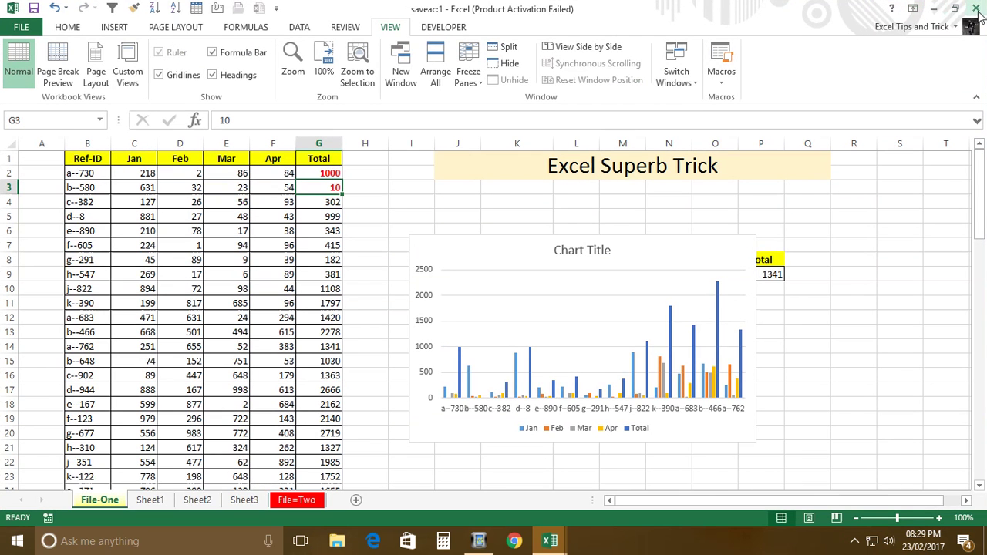
- Bring the saveac:2 workbook window to the front via Switch Windows and maximize it
click(677, 75)
click(681, 117)
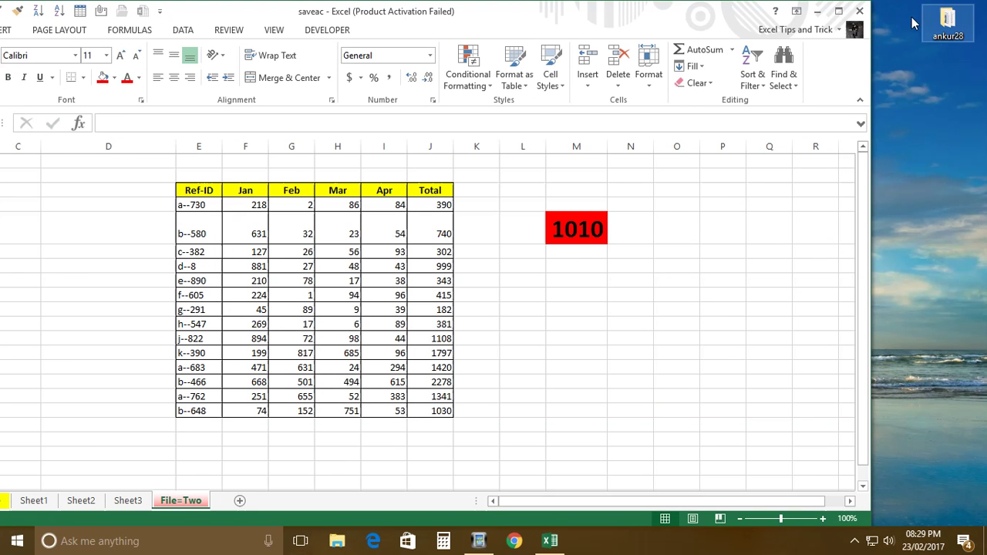
click(838, 12)
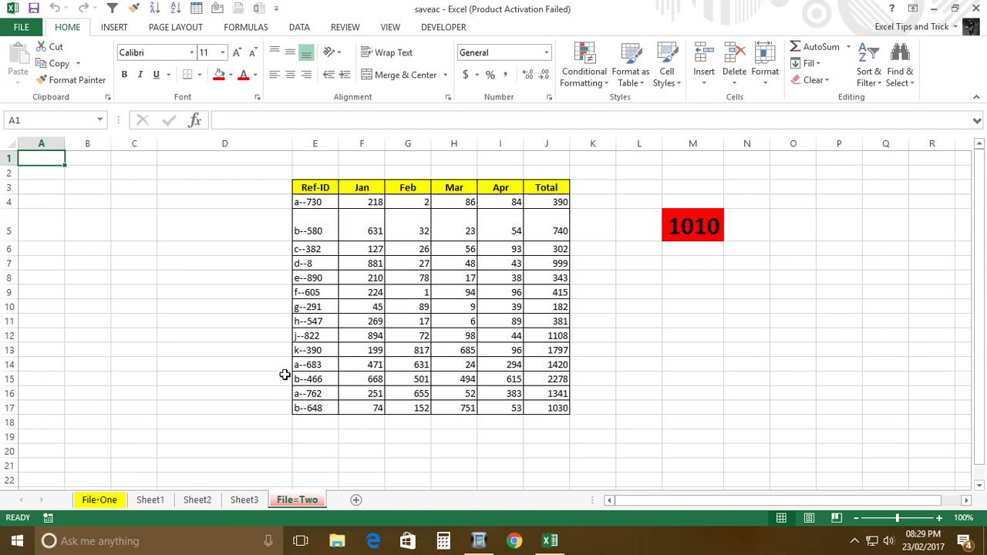
- Enter 20 in File-One's G3, then check that the red File=Two sum reads 1020
click(91, 503)
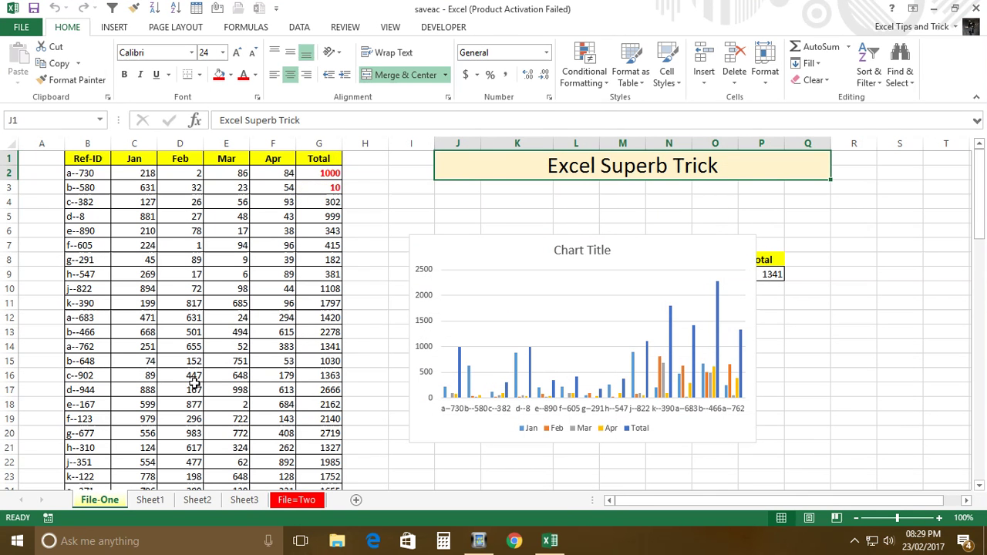
click(327, 190)
text(20)
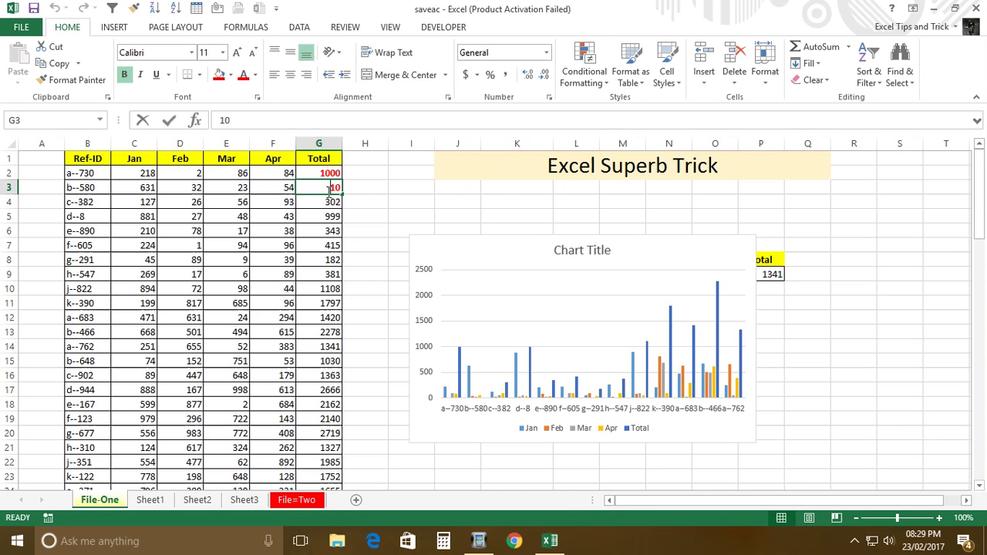
key(Return)
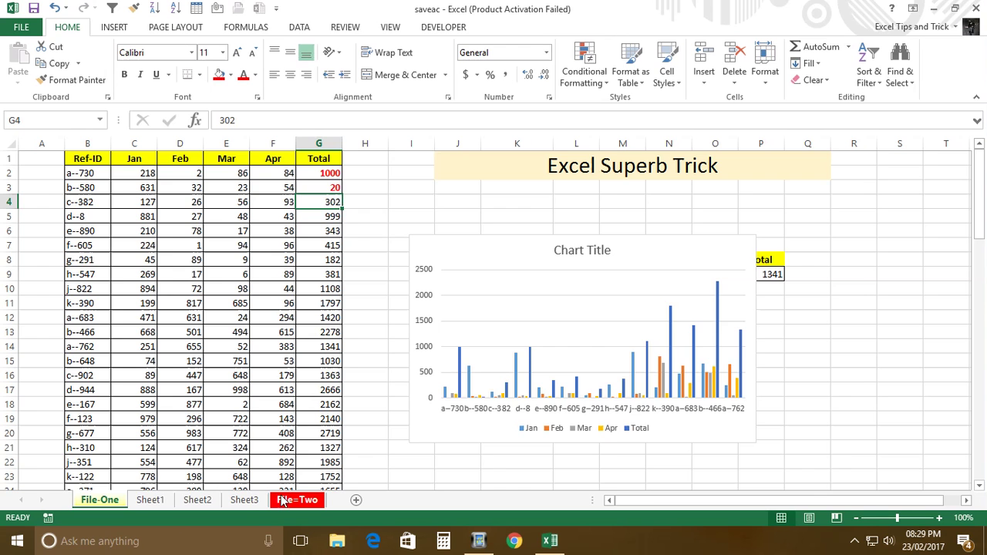
click(293, 502)
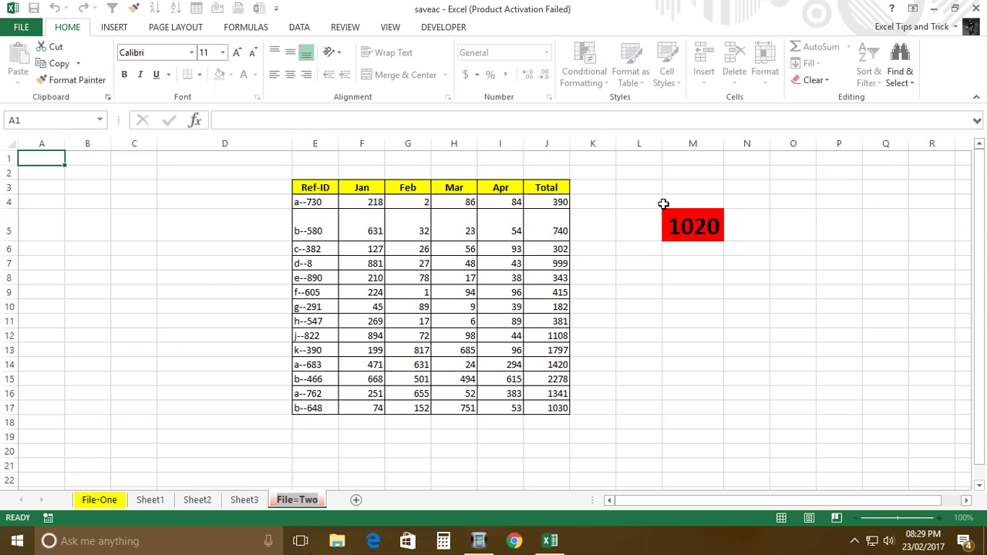
click(808, 281)
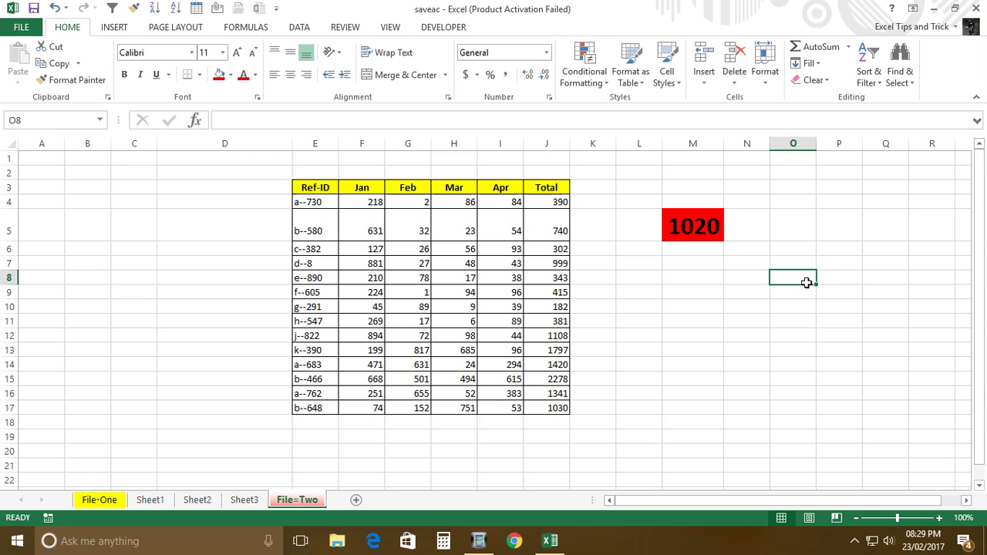
- Return to the File-One sheet showing totals 1000 and 20, then bring up Easy Video Maker
click(90, 502)
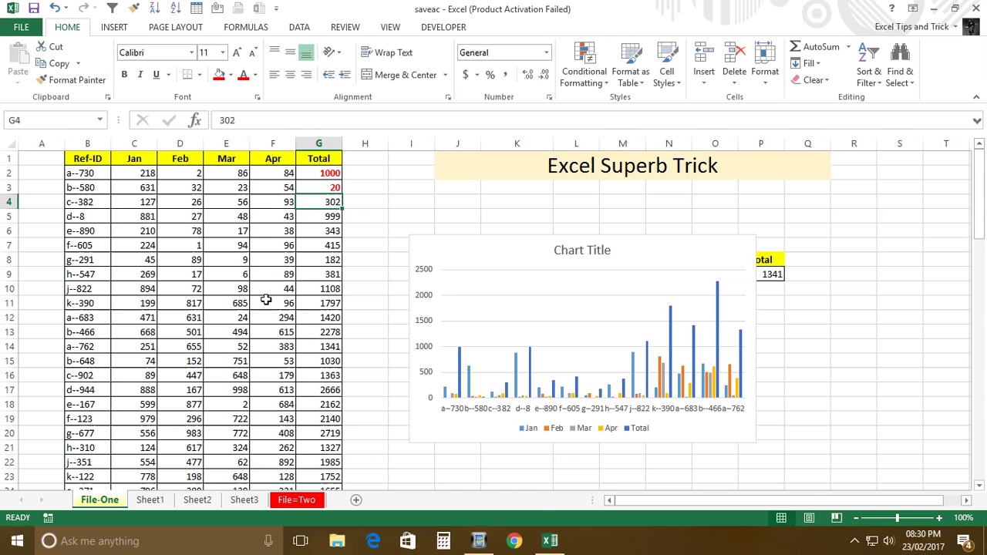
click(479, 543)
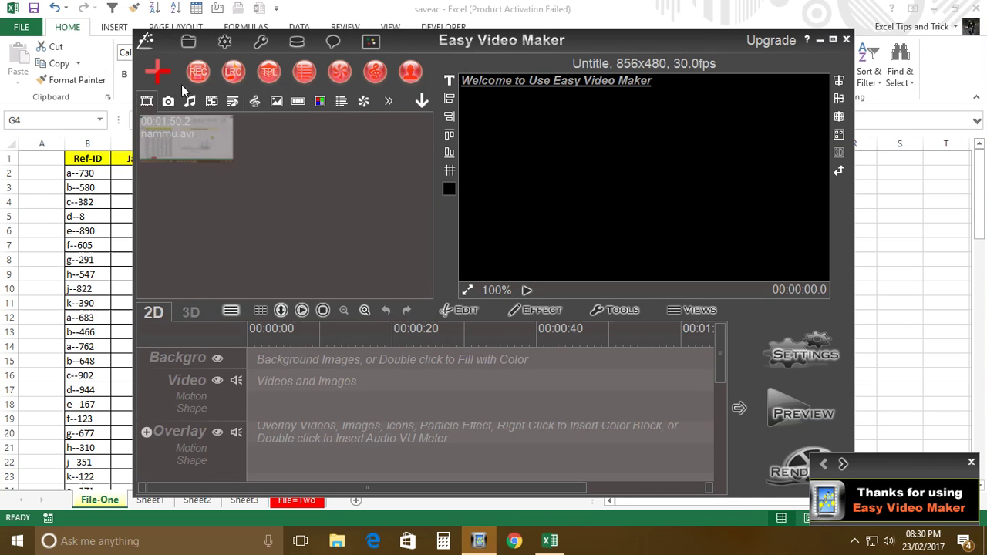